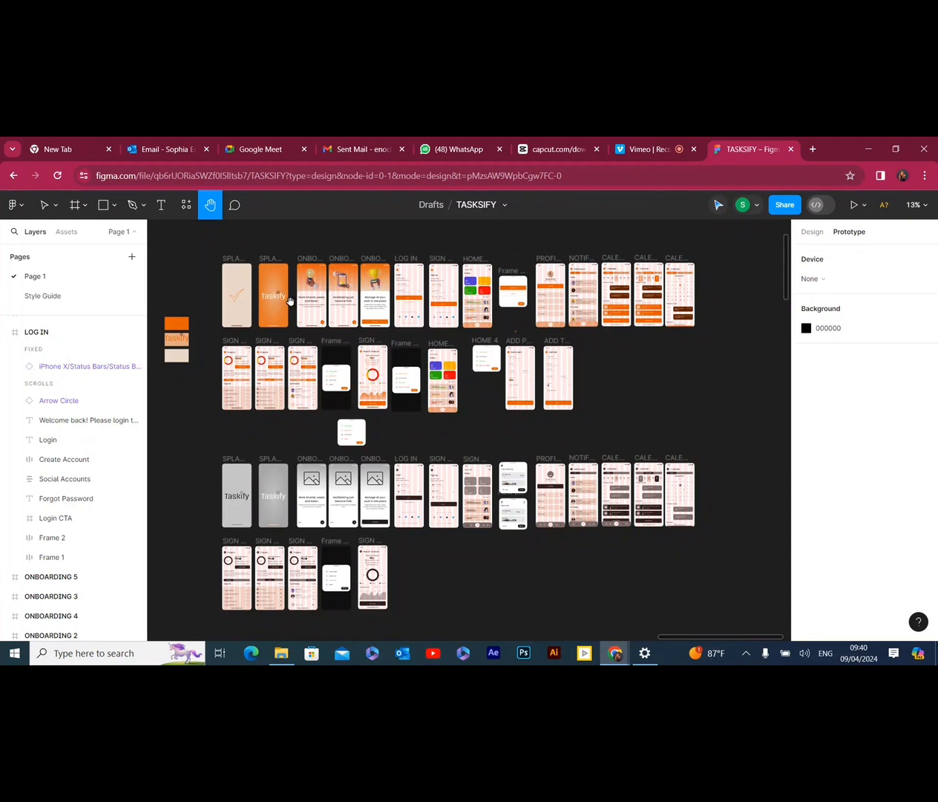
# Look over the coloured Taskify screens, from the splash and onboarding frames through to the profile and notification frames
pyautogui.scroll(2, 260, 294)
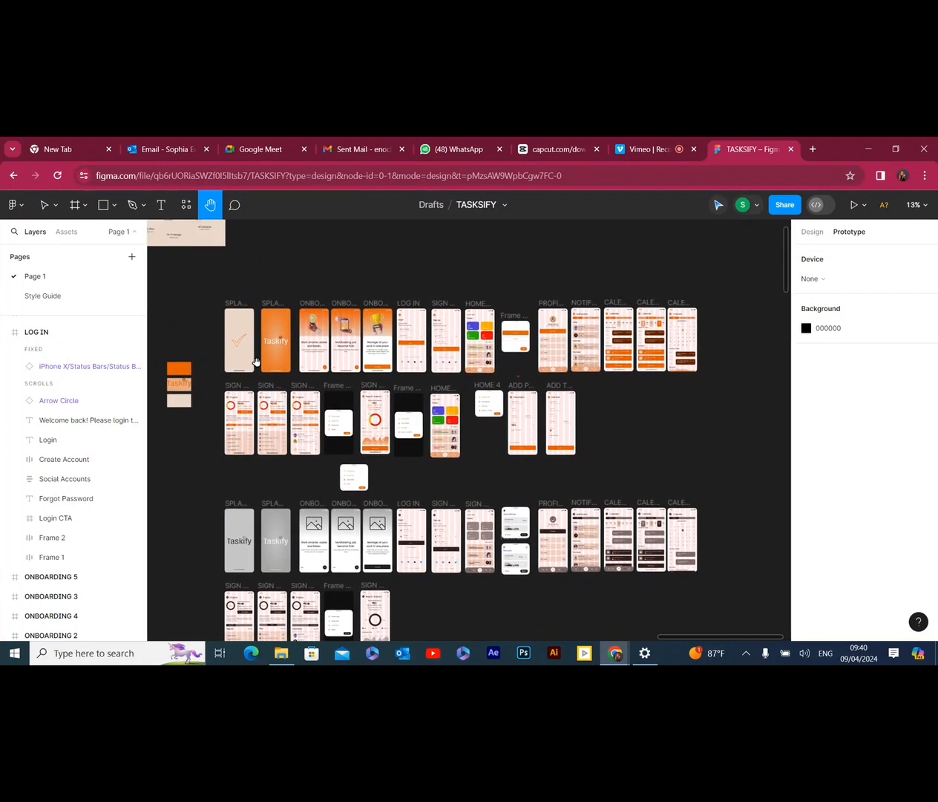
pyautogui.scroll(-3, 247, 344)
pyautogui.scroll(3, 248, 343)
pyautogui.scroll(2, 250, 343)
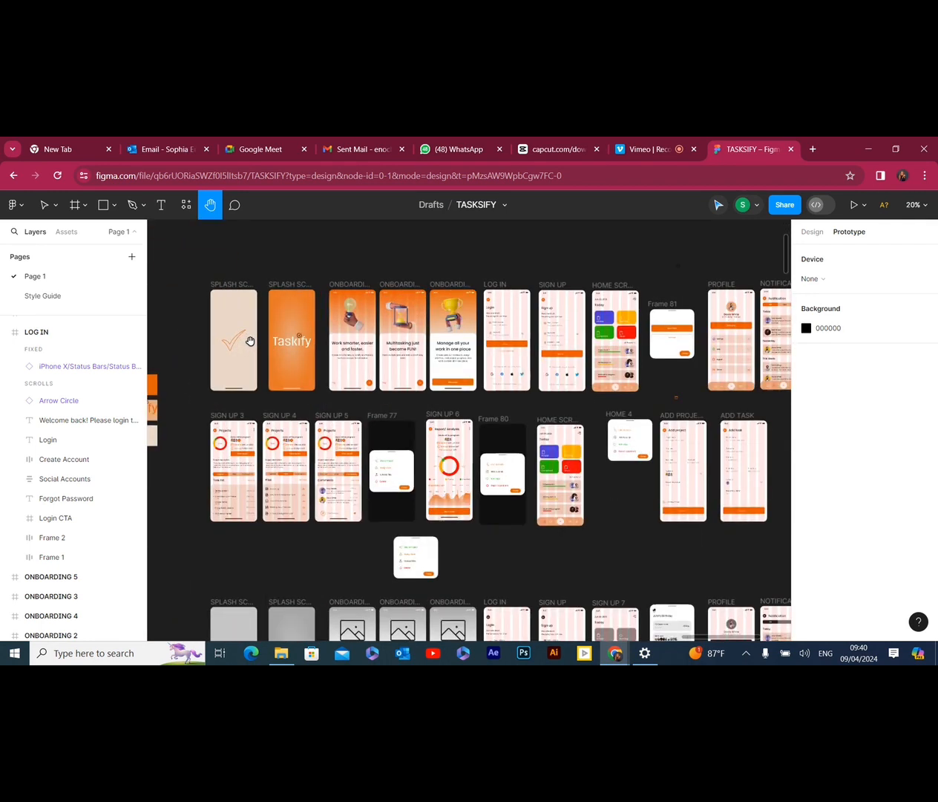
pyautogui.scroll(2, 251, 341)
pyautogui.scroll(-2, 262, 342)
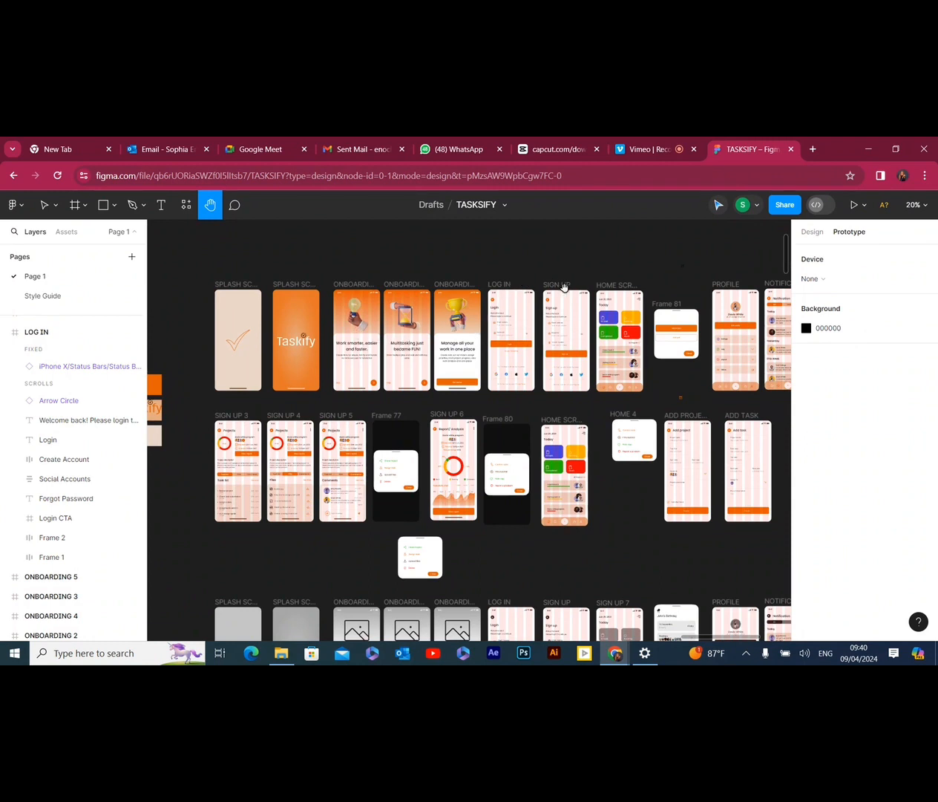
pyautogui.moveTo(620, 279); pyautogui.dragTo(570, 288)
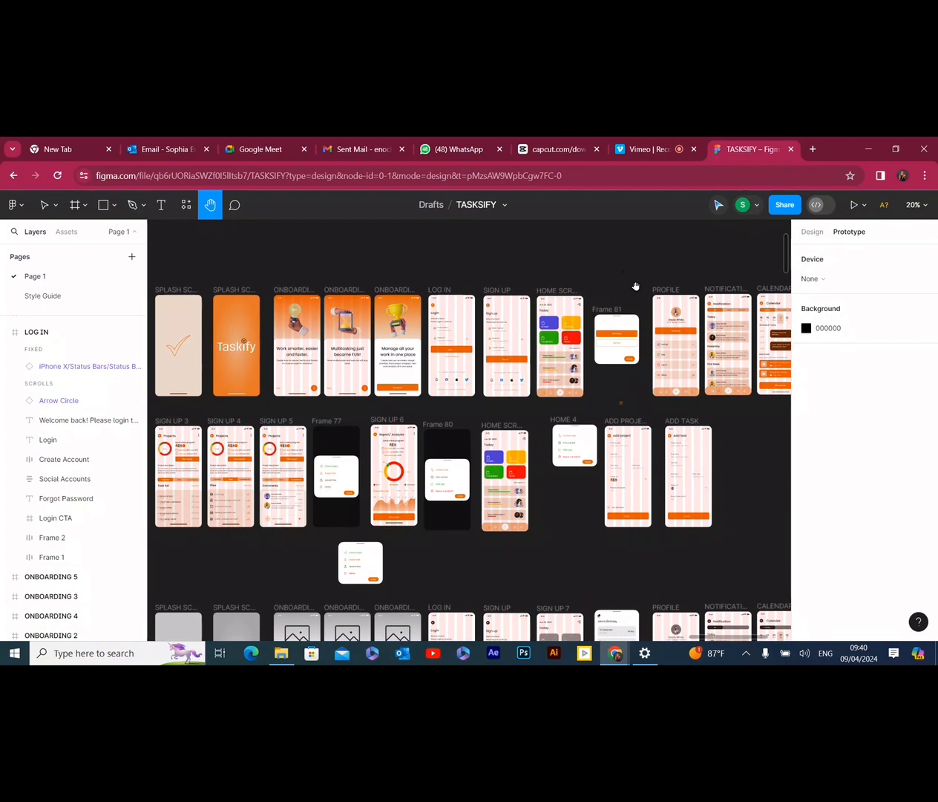
pyautogui.moveTo(635, 286); pyautogui.dragTo(585, 286)
pyautogui.moveTo(682, 285); pyautogui.dragTo(534, 283)
pyautogui.moveTo(404, 322); pyautogui.dragTo(433, 325)
pyautogui.moveTo(314, 323); pyautogui.dragTo(393, 330)
pyautogui.moveTo(280, 328)
pyautogui.mouseDown()
pyautogui.moveTo(342, 329)
pyautogui.moveTo(294, 326)
pyautogui.mouseUp()
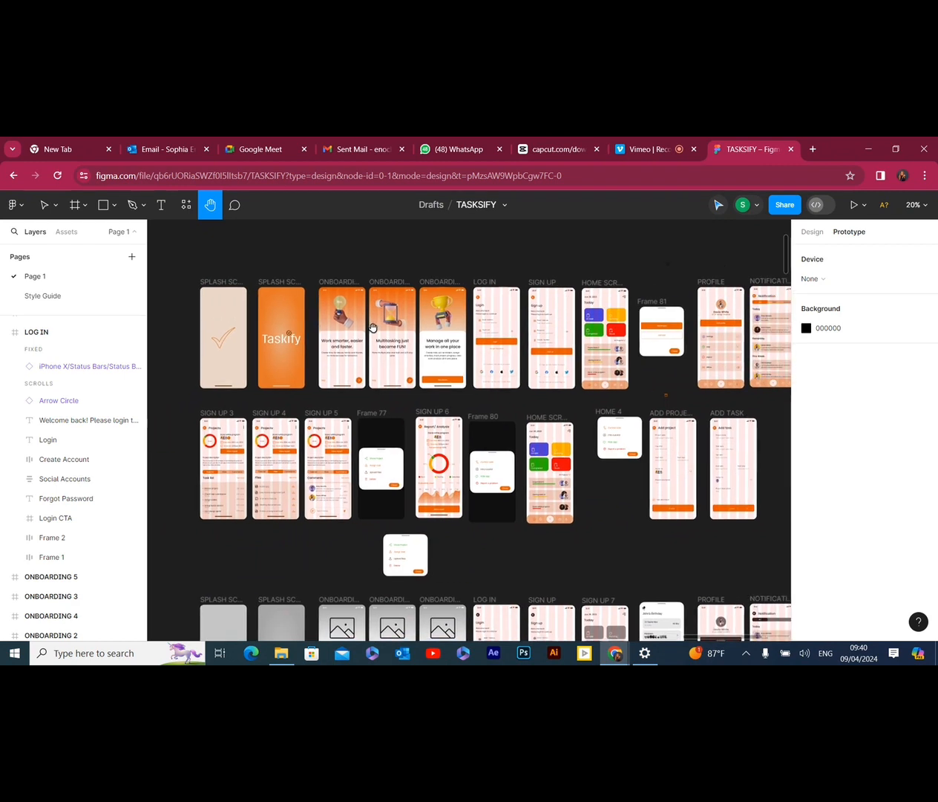
pyautogui.moveTo(369, 324); pyautogui.dragTo(355, 319)
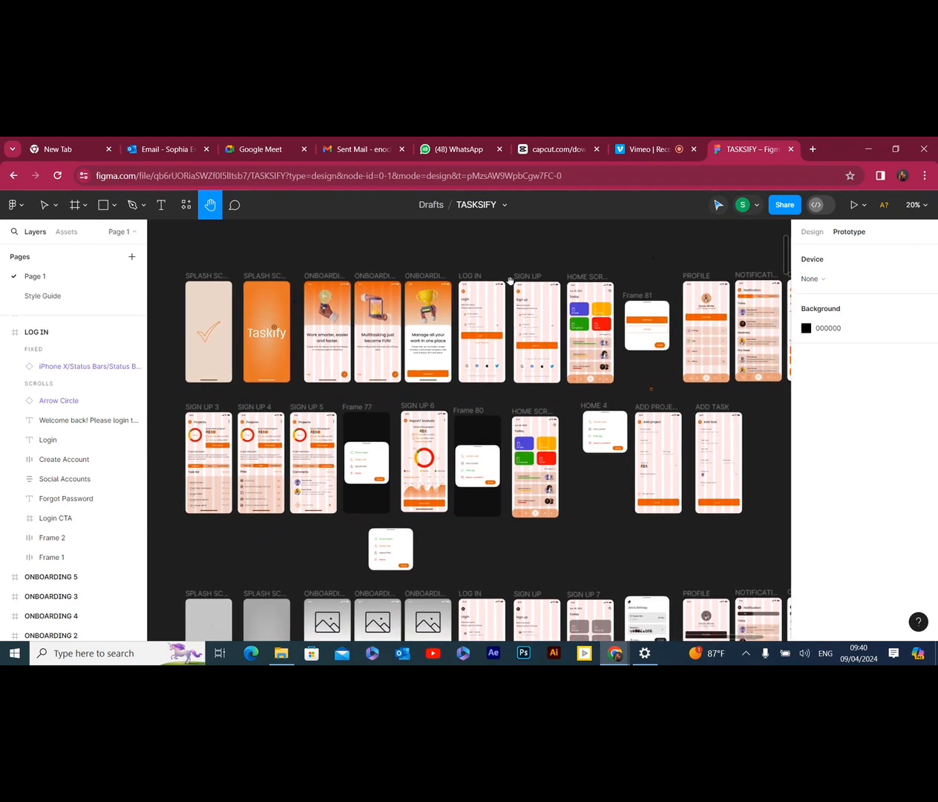
pyautogui.moveTo(681, 345); pyautogui.dragTo(667, 335)
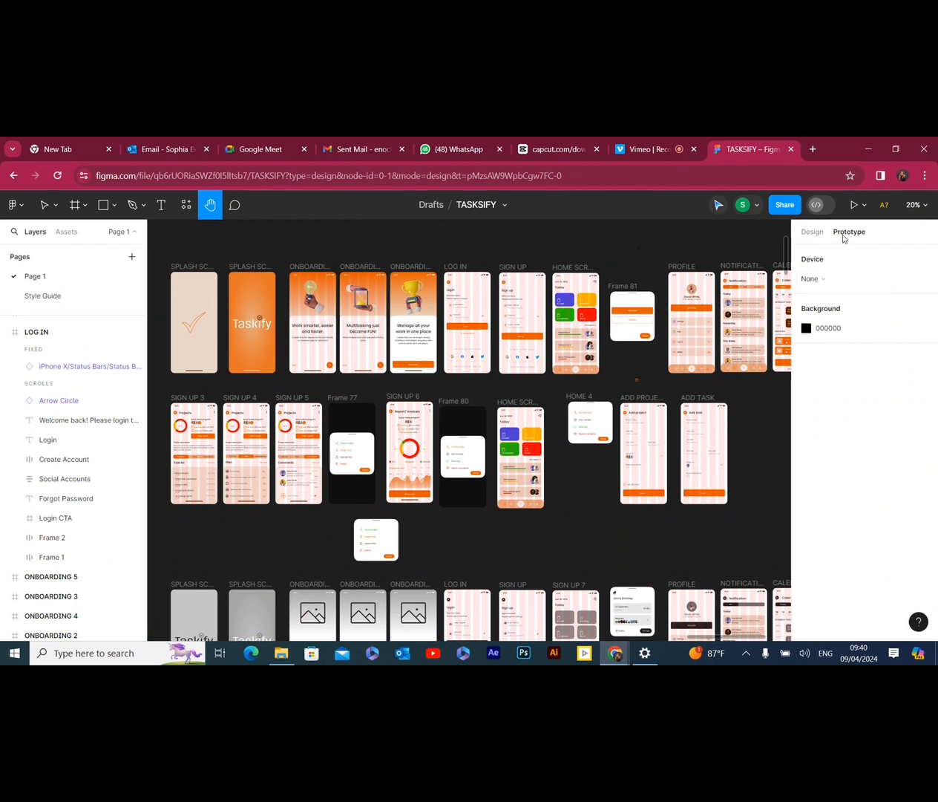
# Hide the five-column layout grid on the HOME SCREEN frame in the upper row of coloured screens
pyautogui.click(812, 231)
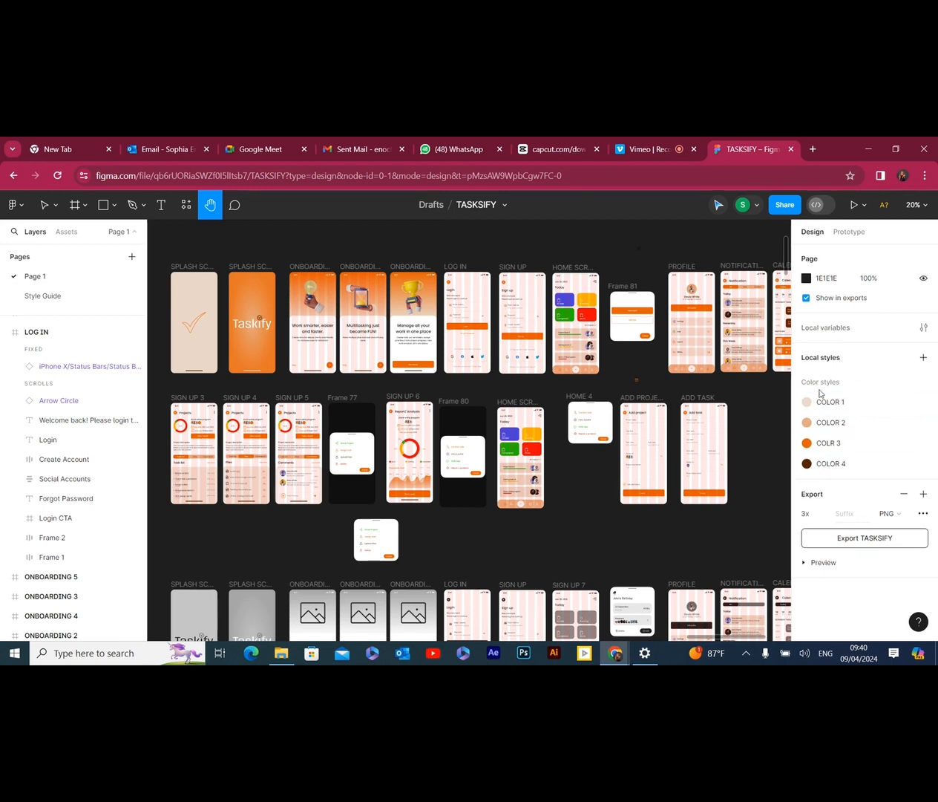
pyautogui.click(714, 208)
pyautogui.click(647, 266)
pyautogui.press('v')
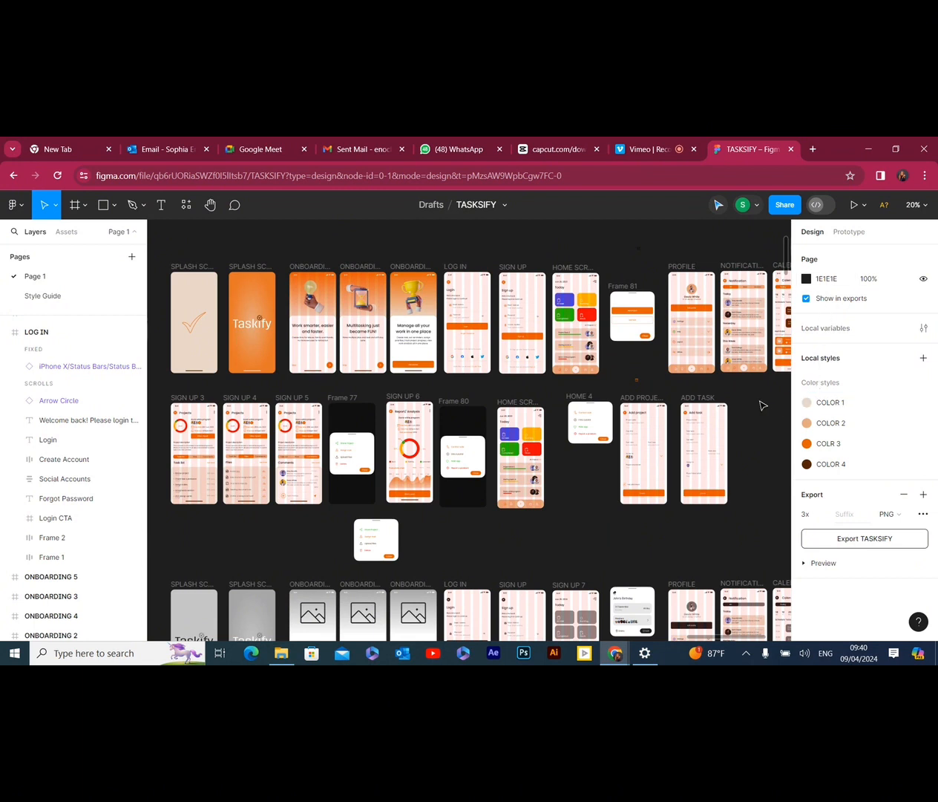
pyautogui.click(703, 351)
pyautogui.click(568, 267)
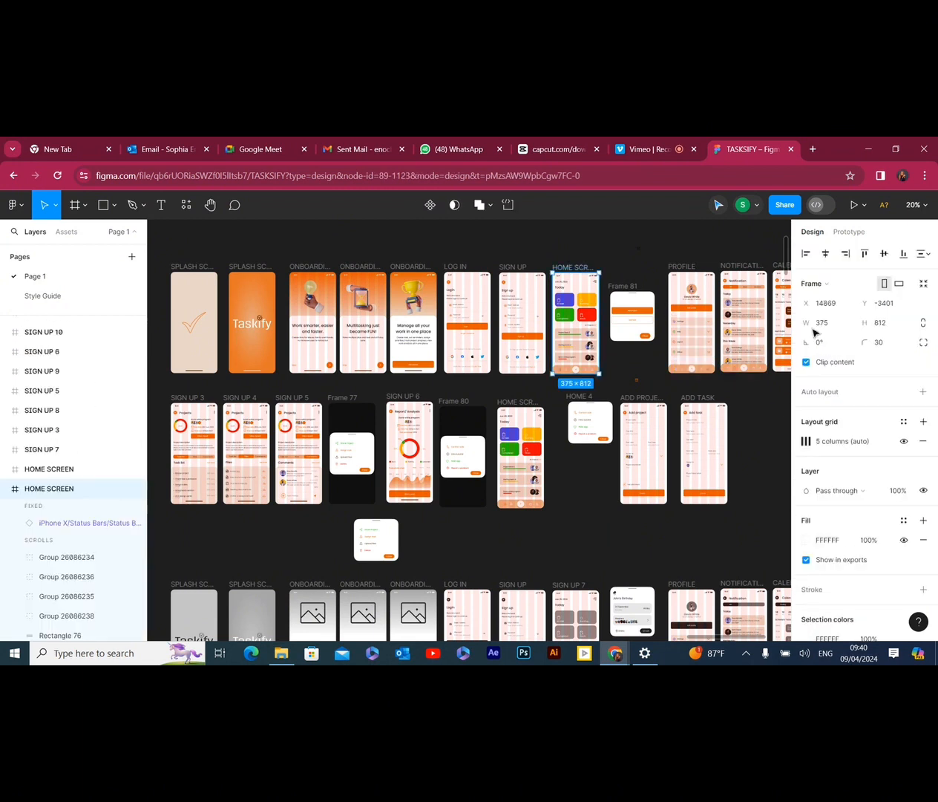
pyautogui.click(901, 444)
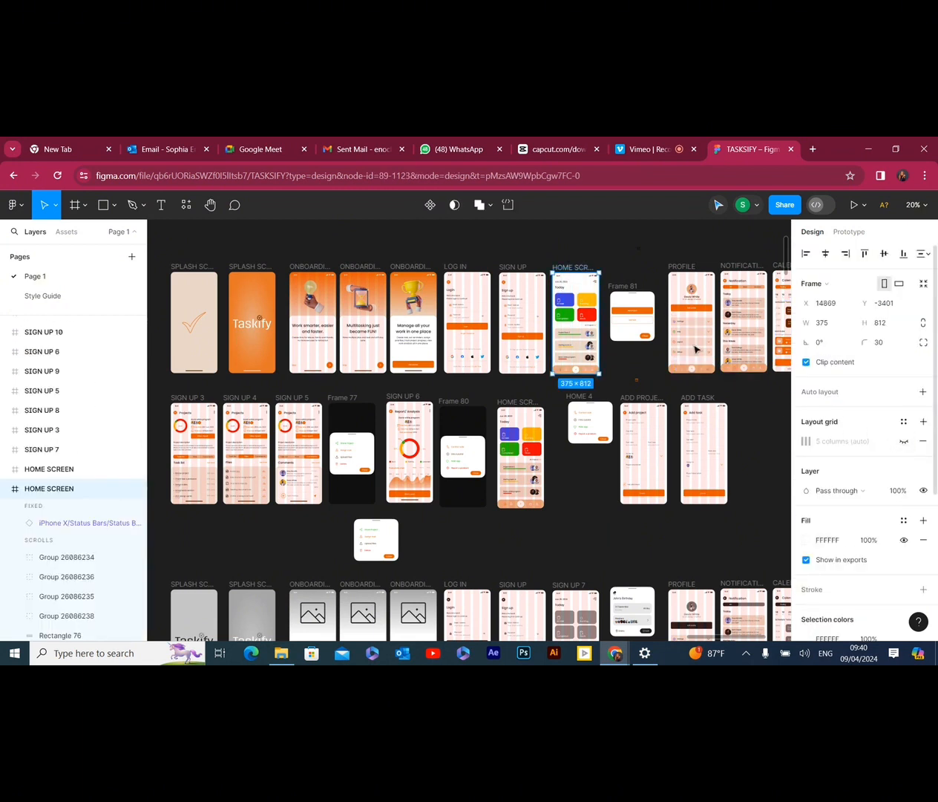
# Hide the layout grids on the coloured SIGN UP and LOG IN frames beside the home screen
pyautogui.click(515, 267)
pyautogui.click(903, 441)
pyautogui.click(454, 267)
pyautogui.click(903, 441)
# Hide the layout grids on the three coloured onboarding frames
pyautogui.click(360, 267)
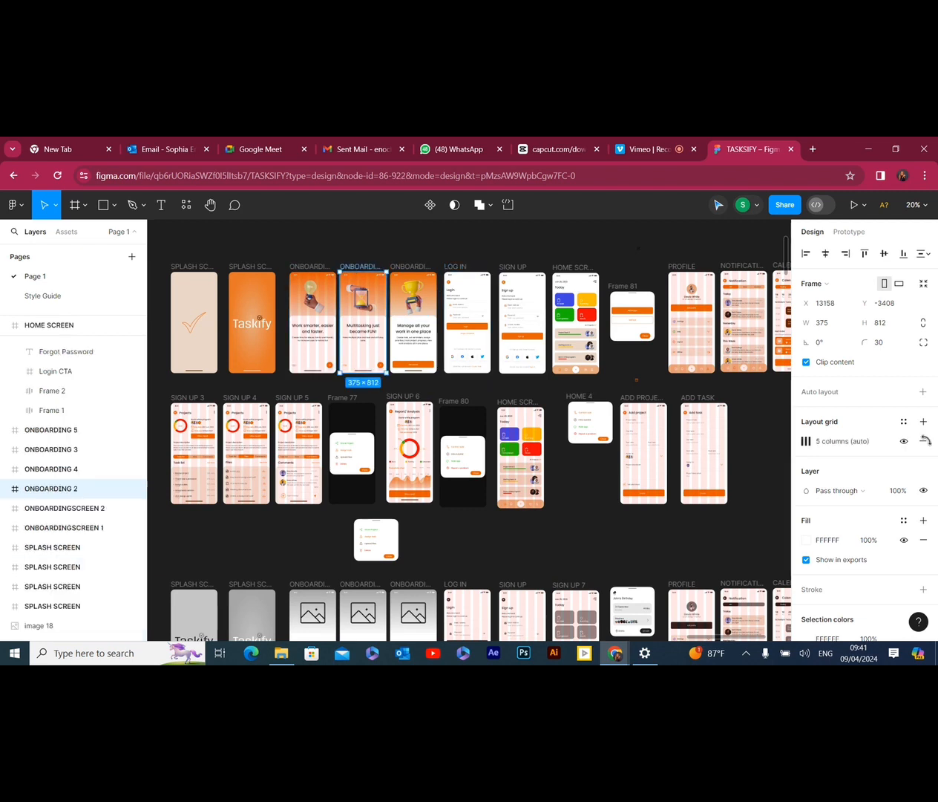
pyautogui.click(904, 441)
pyautogui.click(308, 267)
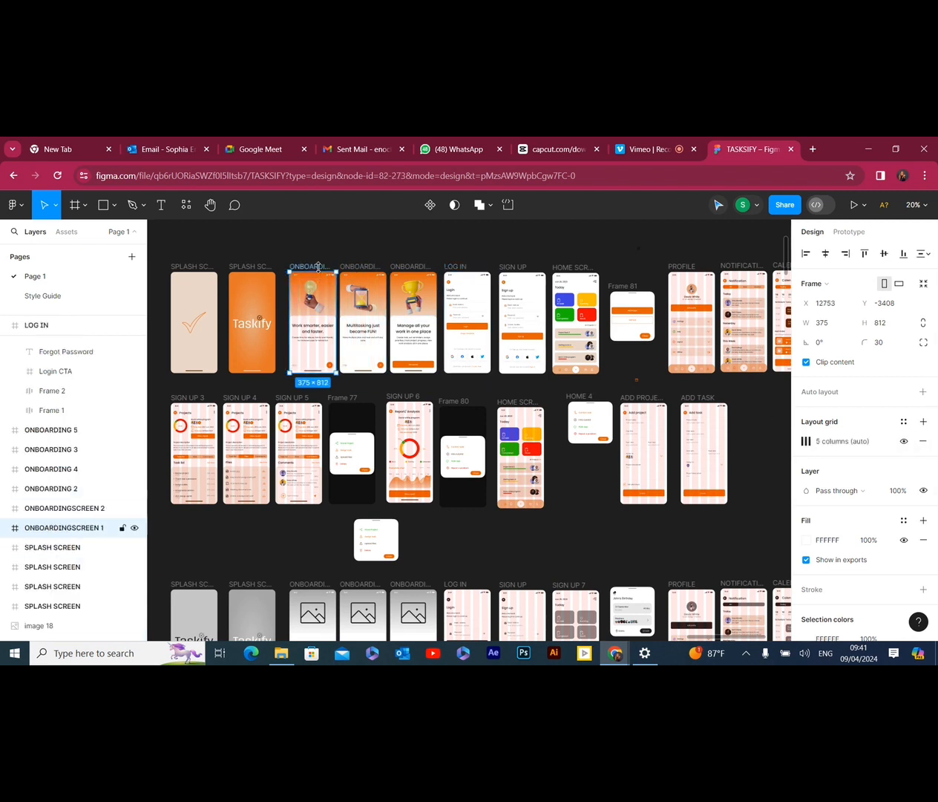
pyautogui.click(903, 441)
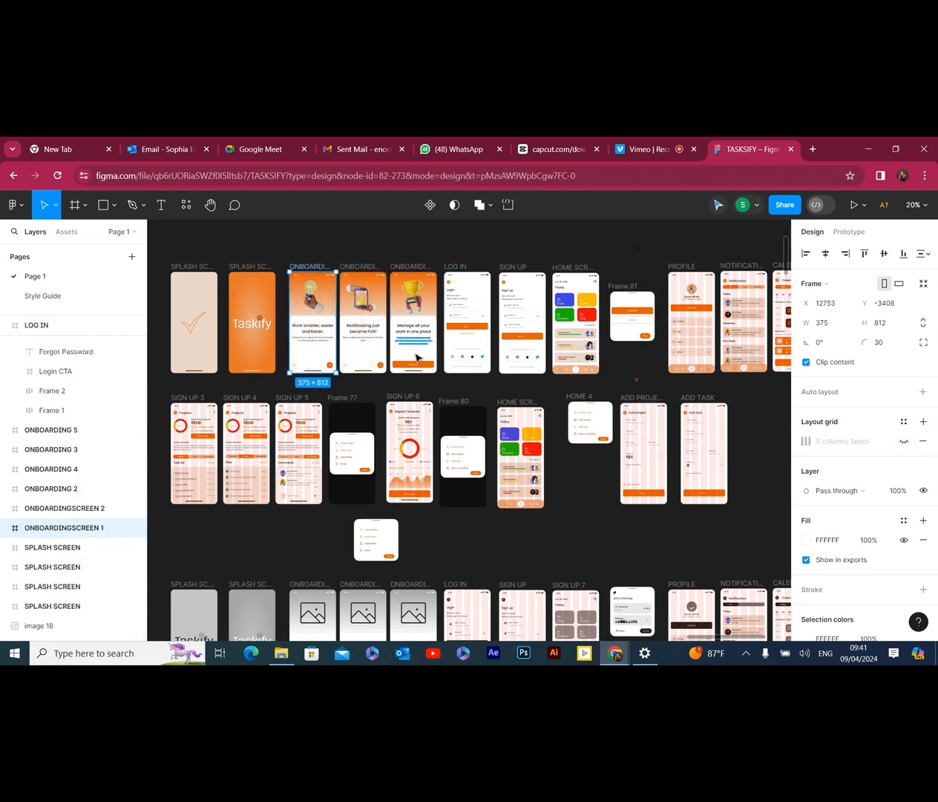
# Hide the layout grids on the coloured PROFILE and NOTIFICATION frames
pyautogui.click(691, 270)
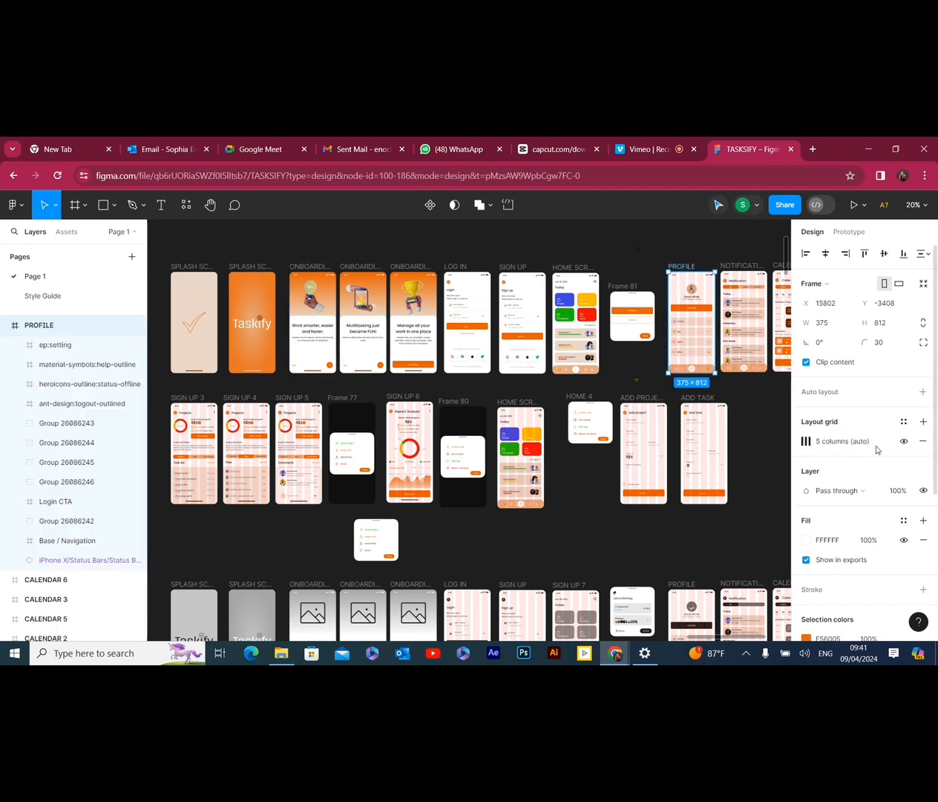
pyautogui.click(903, 441)
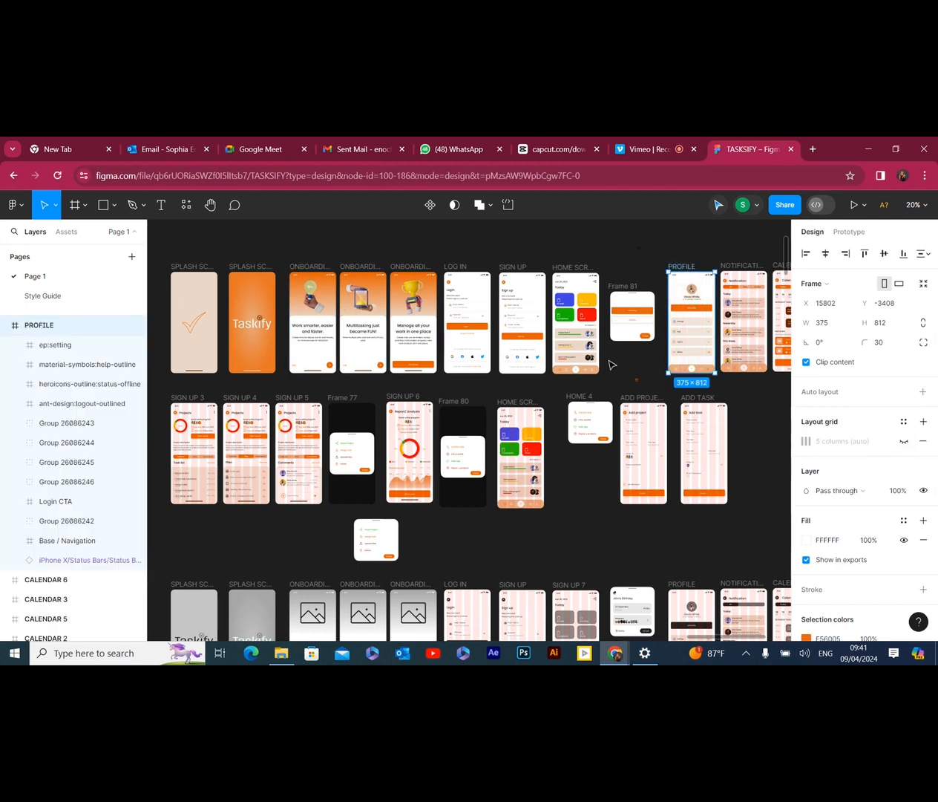
pyautogui.click(210, 205)
pyautogui.hscroll(3, 519, 326)
pyautogui.moveTo(596, 354); pyautogui.dragTo(422, 367)
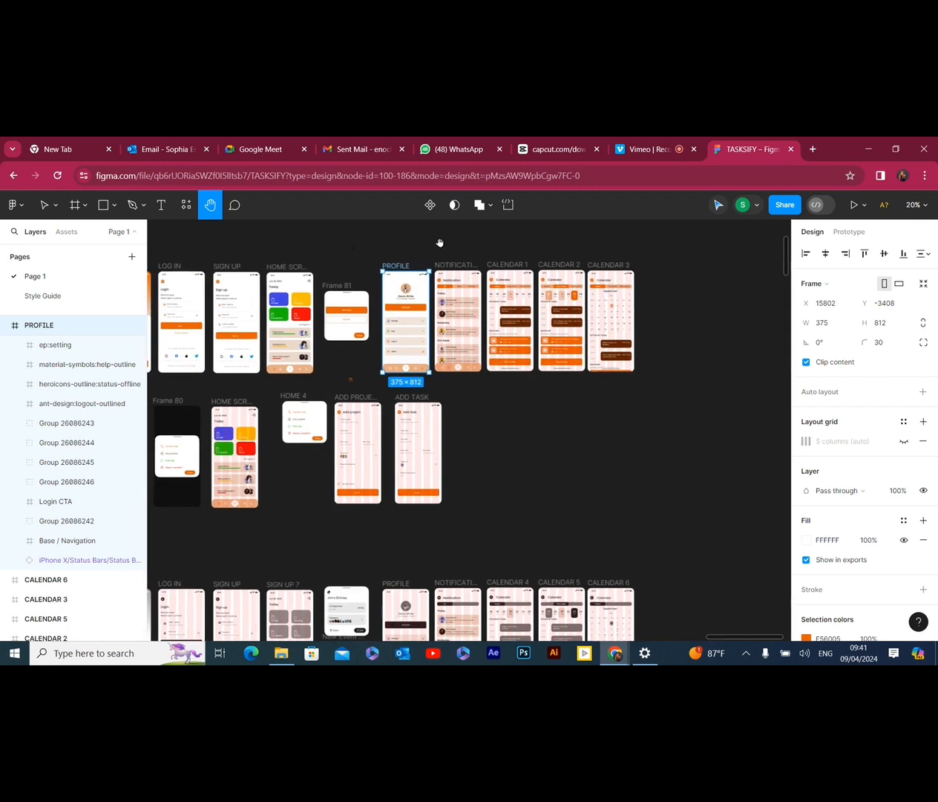
pyautogui.click(47, 208)
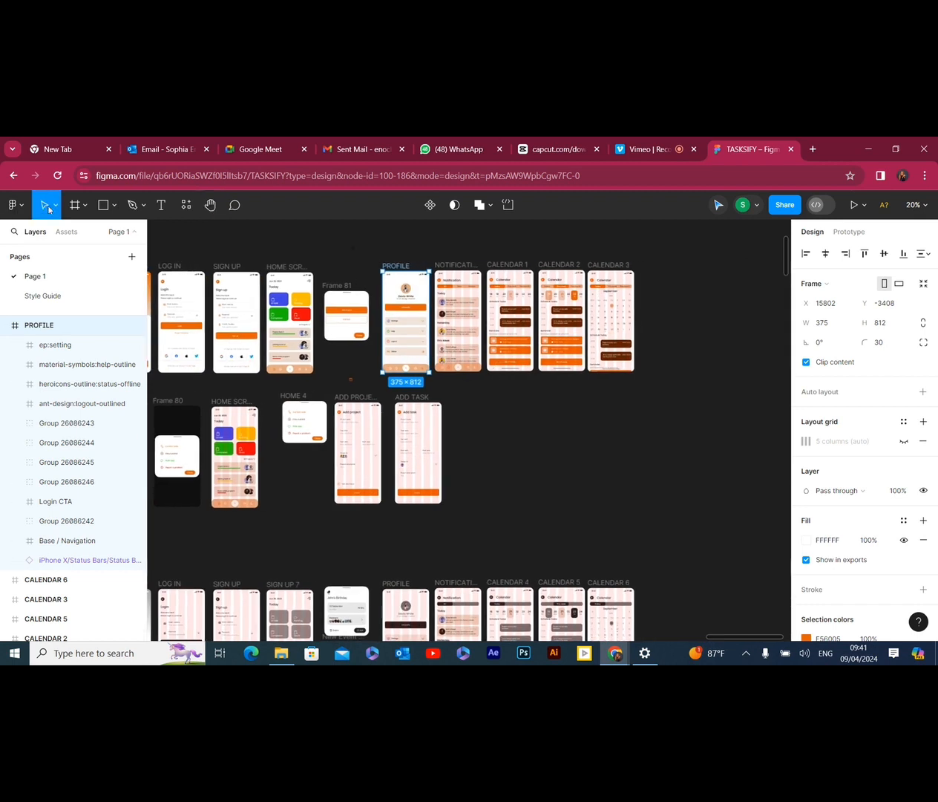
pyautogui.click(454, 265)
pyautogui.click(904, 441)
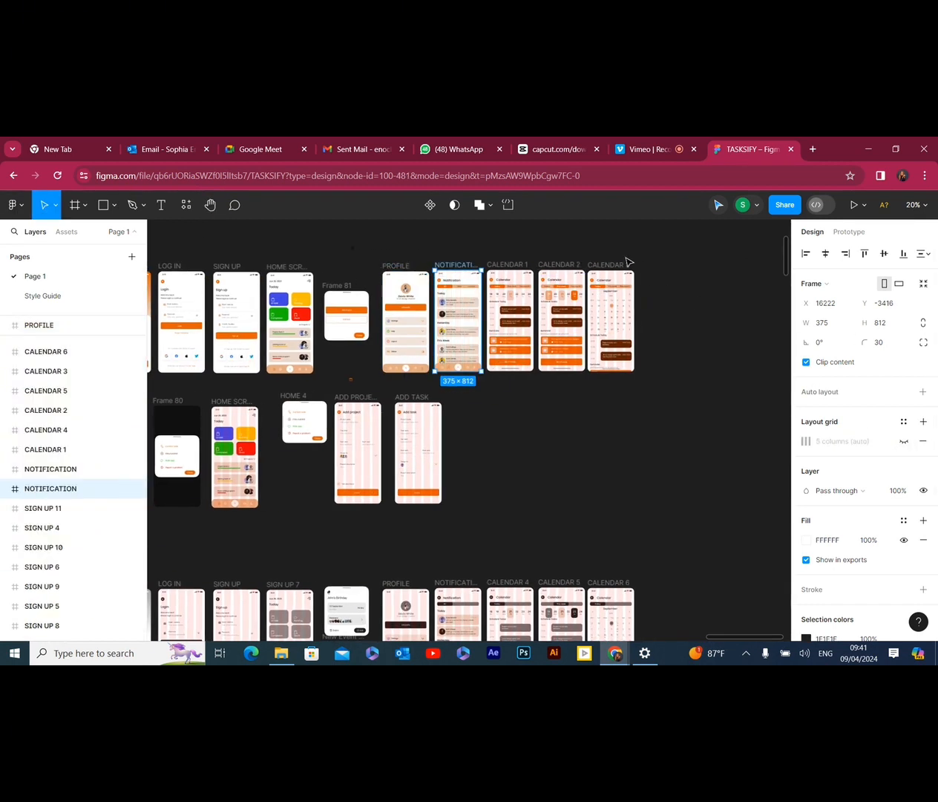
# Hide the layout grids on the CALENDAR 1, CALENDAR 2 and CALENDAR 3 frames
pyautogui.click(511, 267)
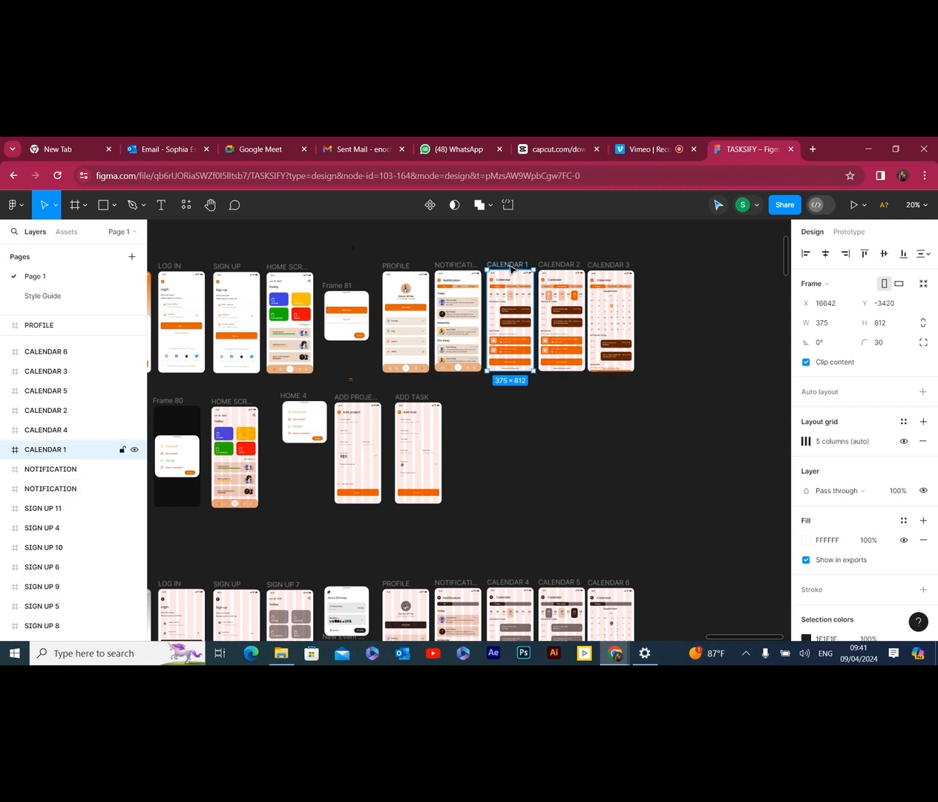
pyautogui.click(903, 441)
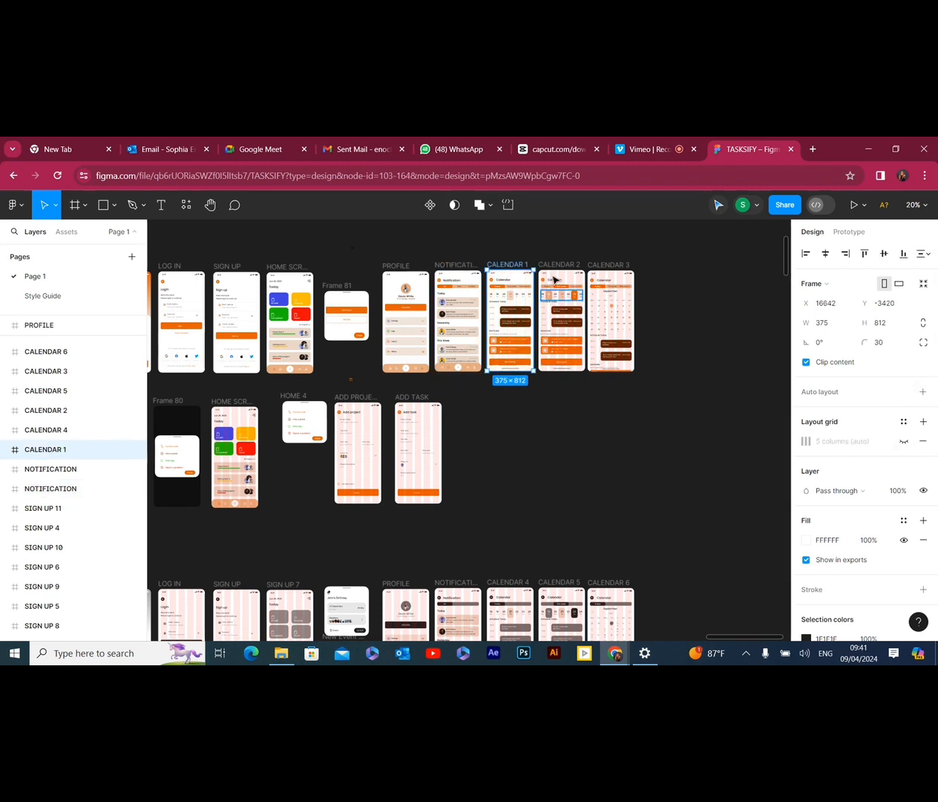
pyautogui.click(558, 265)
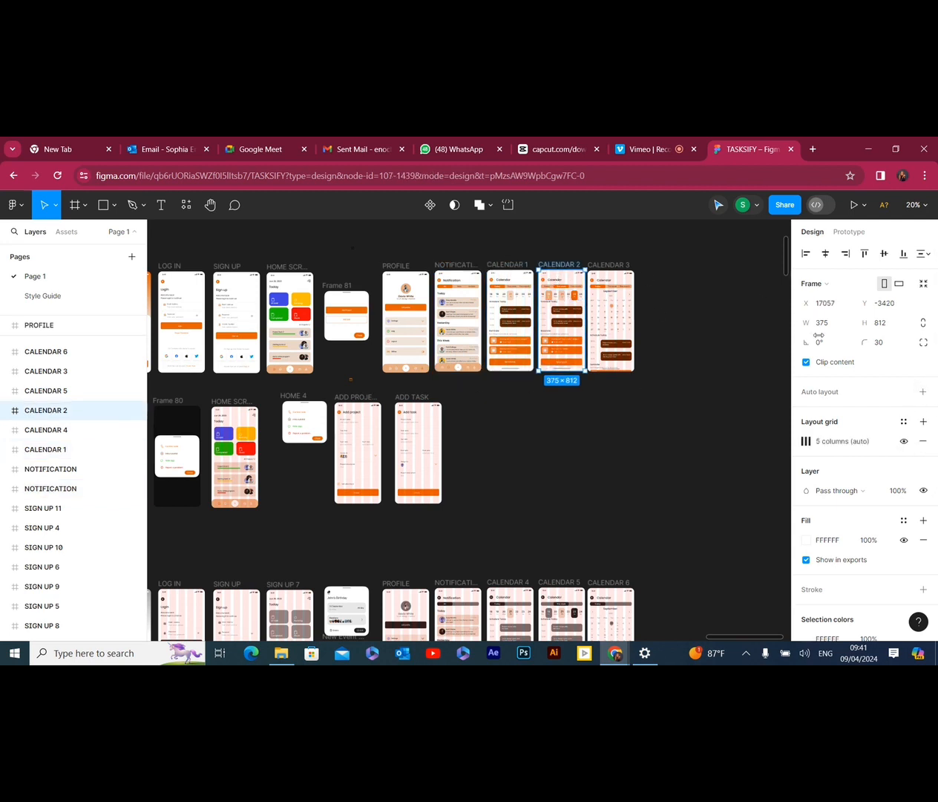
pyautogui.click(904, 441)
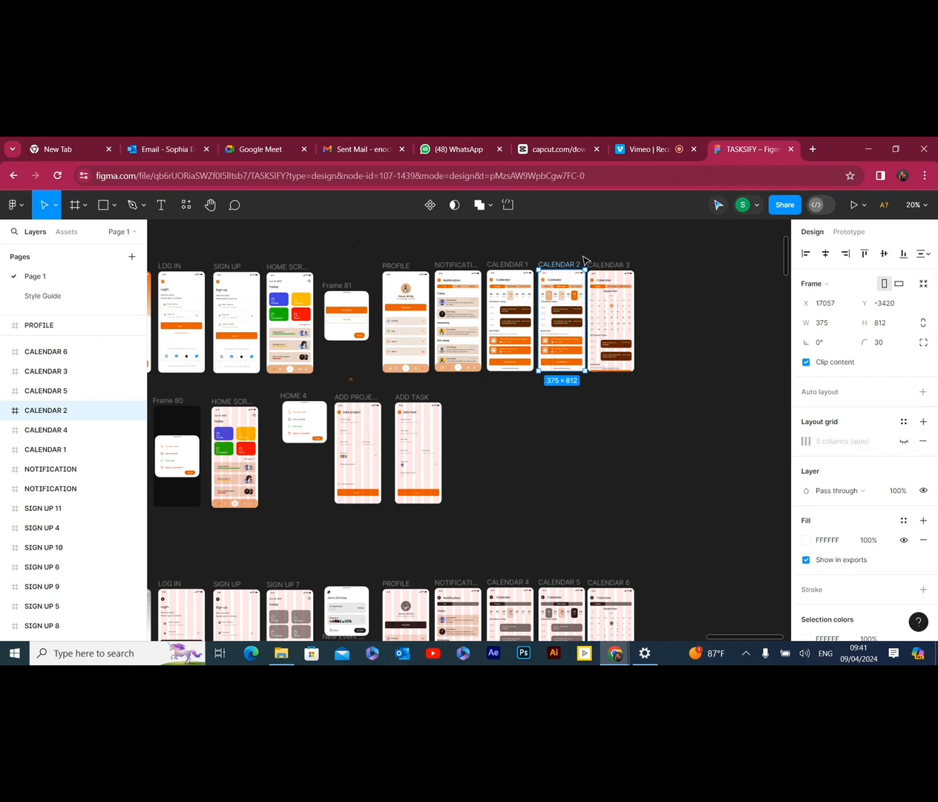
pyautogui.click(52, 371)
pyautogui.click(904, 441)
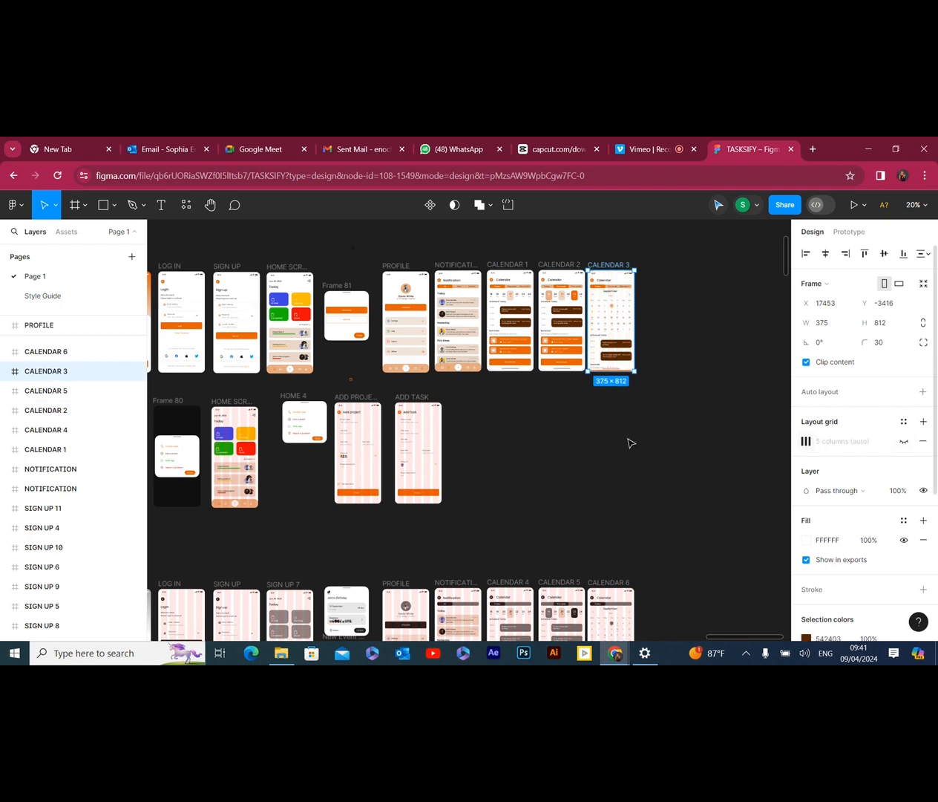
# Hide the layout grids on the second-row frames: SIGN UP 3 to 6, HOME SCREEN, ADD PROJECT and ADD TASK
pyautogui.click(216, 206)
pyautogui.moveTo(252, 344); pyautogui.dragTo(504, 386)
pyautogui.moveTo(247, 475); pyautogui.dragTo(416, 377)
pyautogui.click(55, 205)
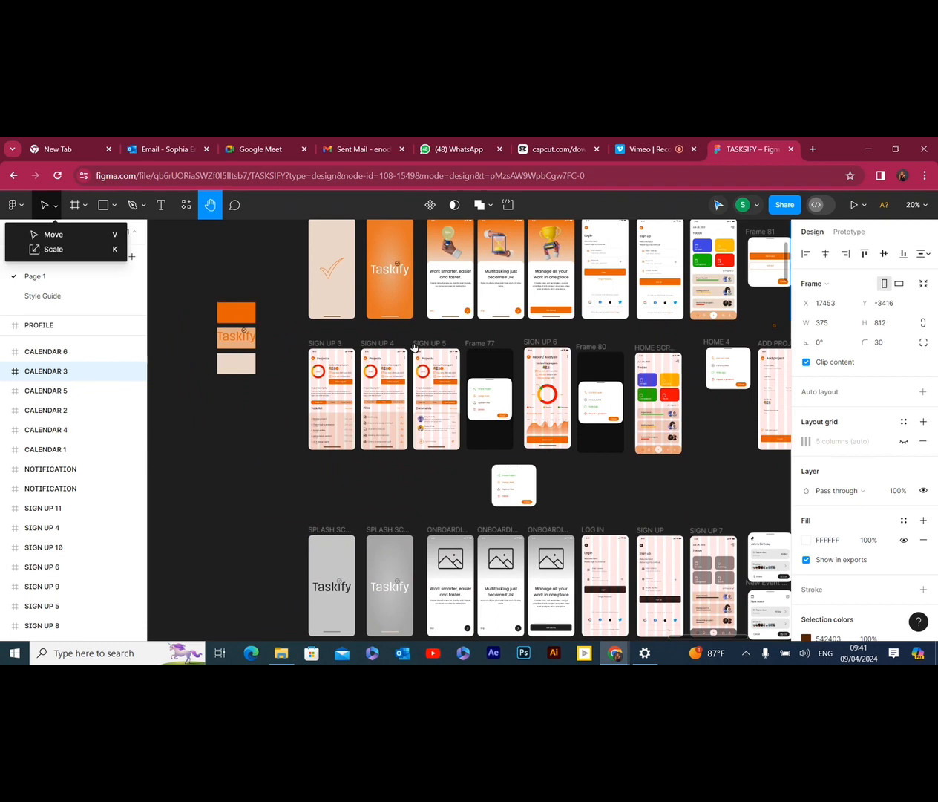
pyautogui.click(334, 340)
pyautogui.click(45, 204)
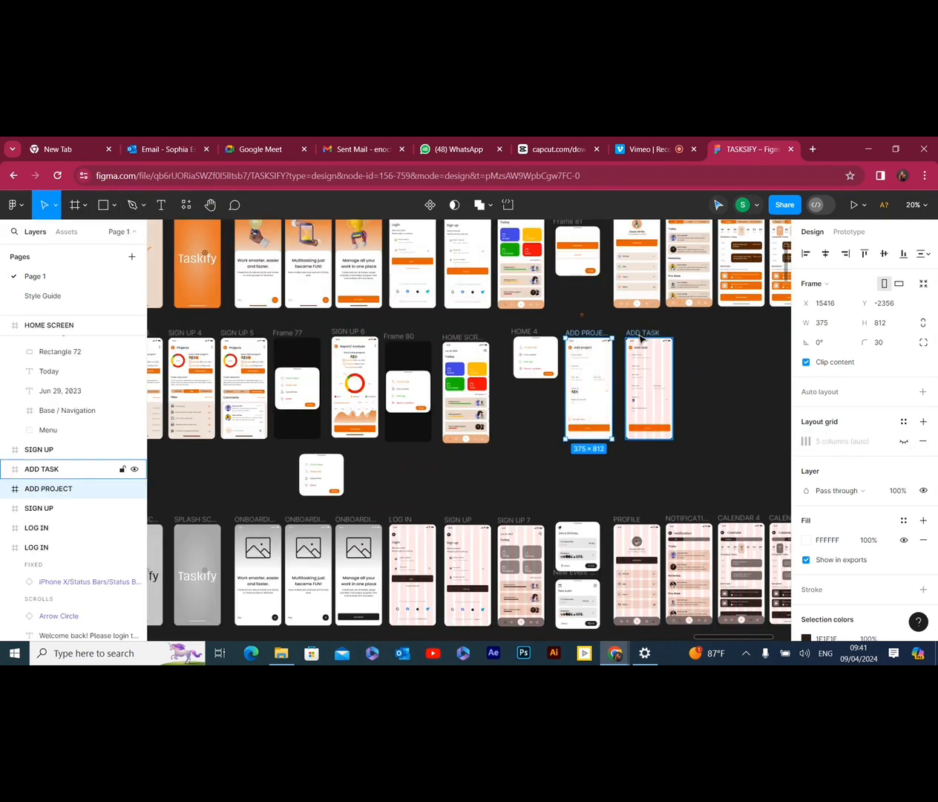
pyautogui.click(635, 333)
pyautogui.click(904, 441)
# Check both rows of coloured screens for remaining layout grids, back to the splash screens
pyautogui.scroll(3, 235, 252)
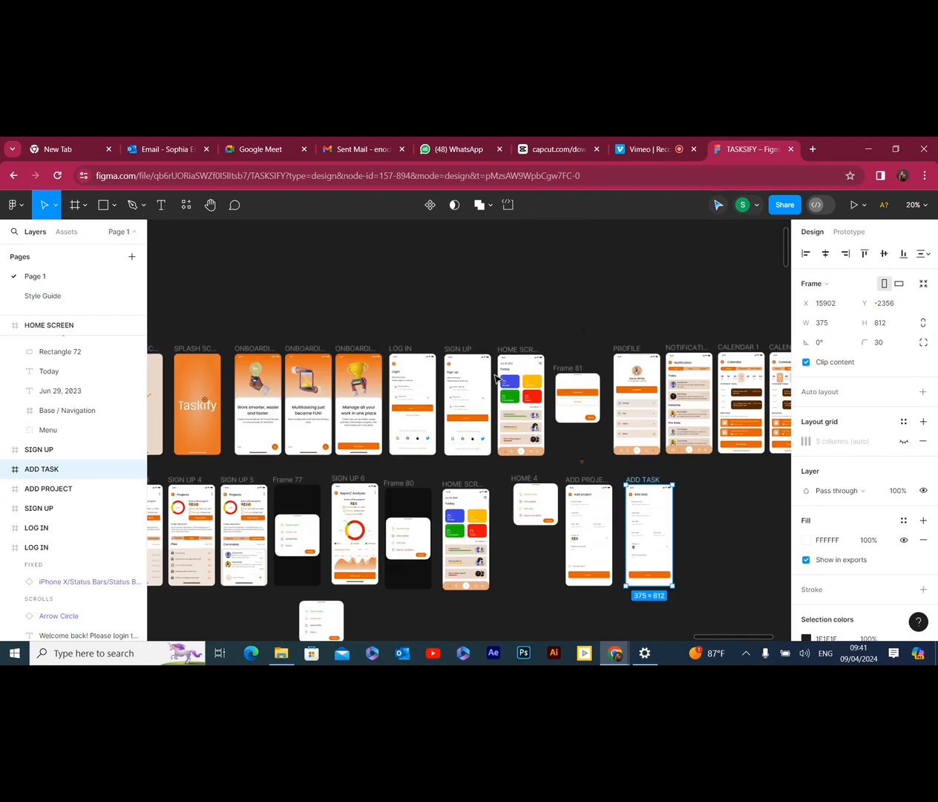
pyautogui.click(210, 205)
pyautogui.moveTo(245, 325); pyautogui.dragTo(391, 361)
pyautogui.moveTo(440, 441); pyautogui.dragTo(407, 421)
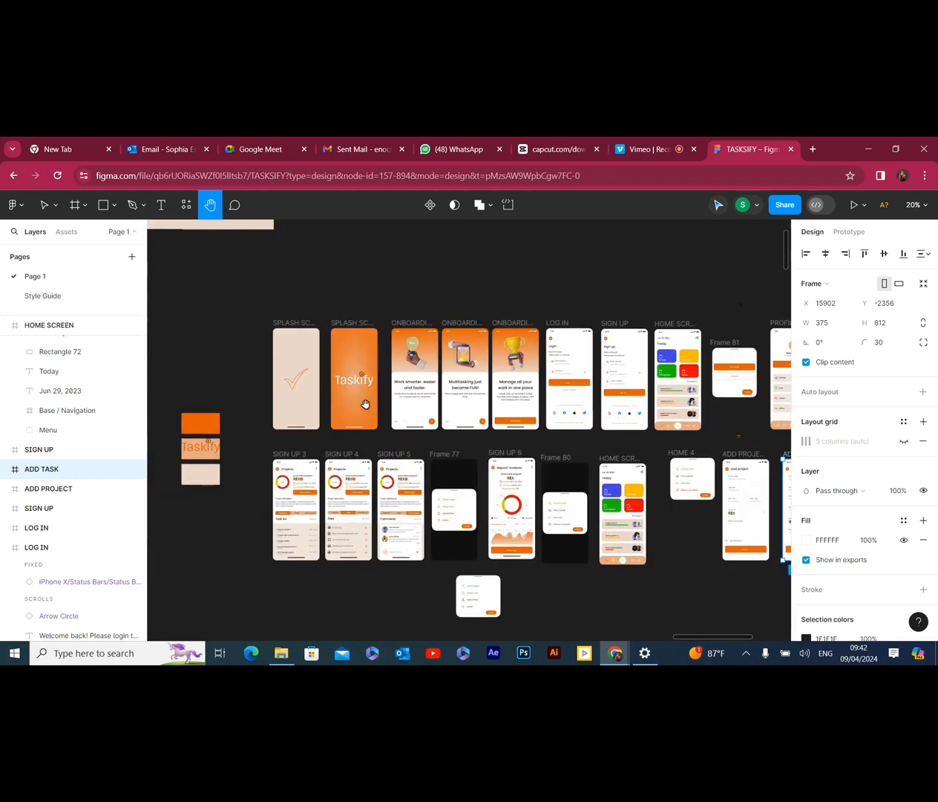
pyautogui.scroll(2, 365, 402)
pyautogui.scroll(-1, 372, 395)
pyautogui.moveTo(452, 428); pyautogui.dragTo(421, 423)
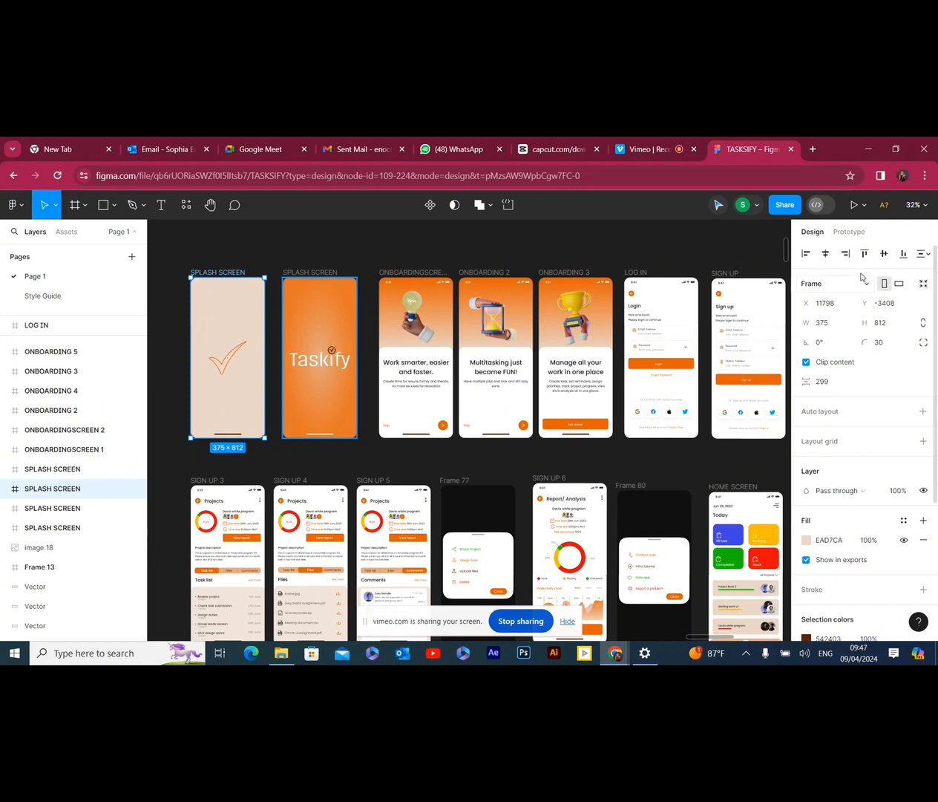
# Try out a flow starting point on the beige SPLASH SCREEN frame in prototype mode, and remove it again
pyautogui.click(850, 232)
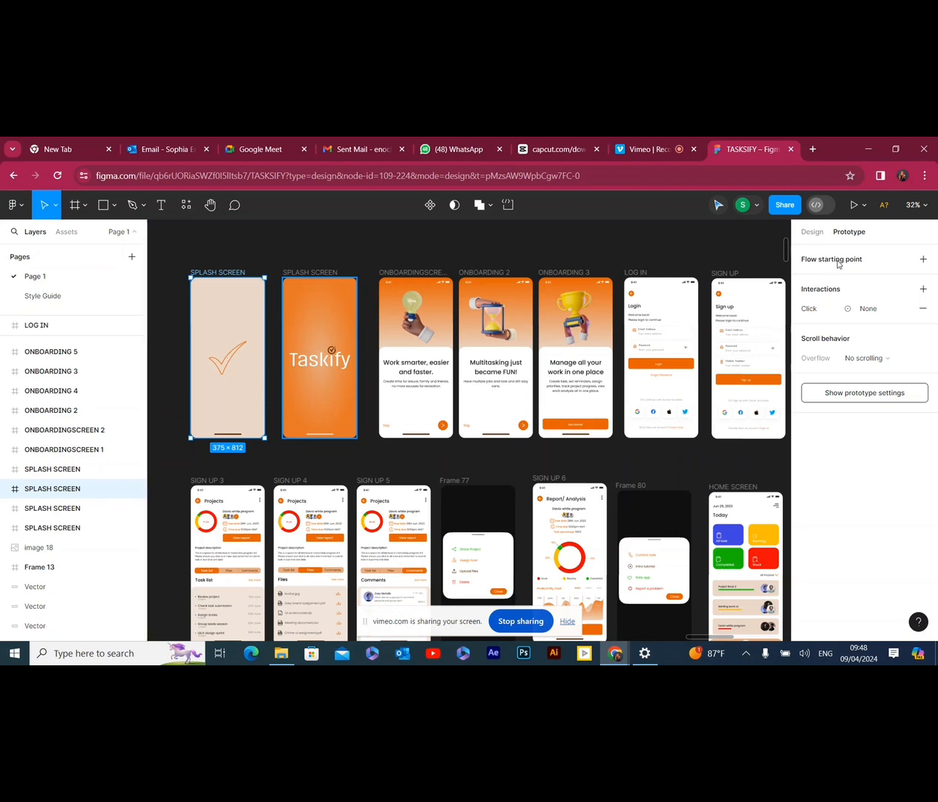
pyautogui.click(245, 252)
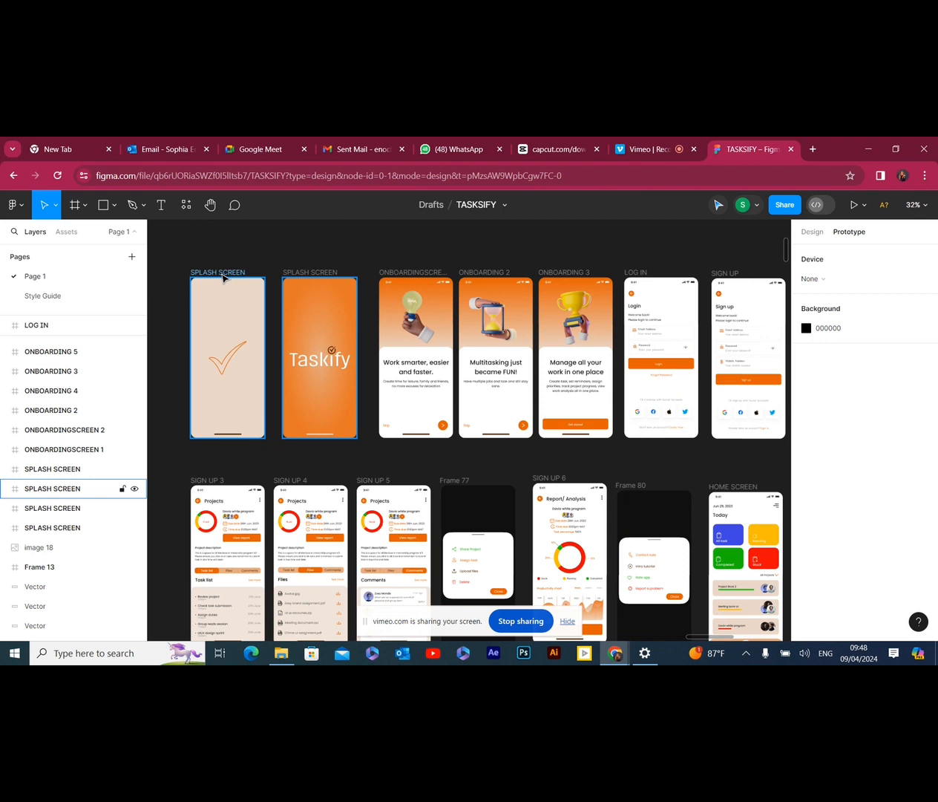
pyautogui.click(222, 273)
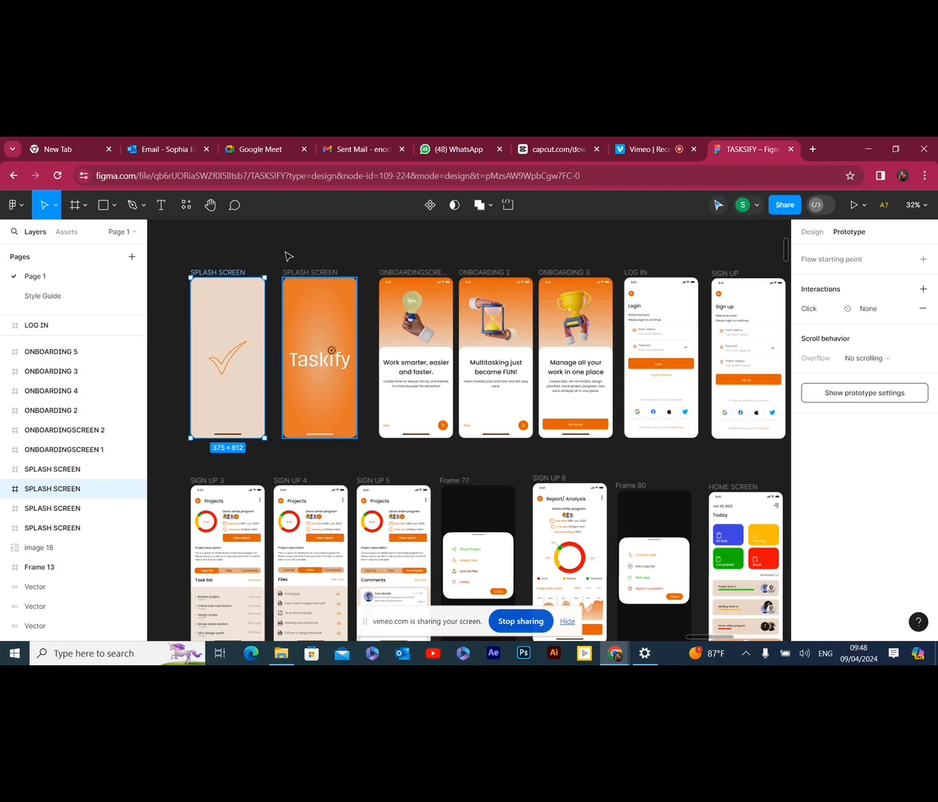
pyautogui.click(820, 264)
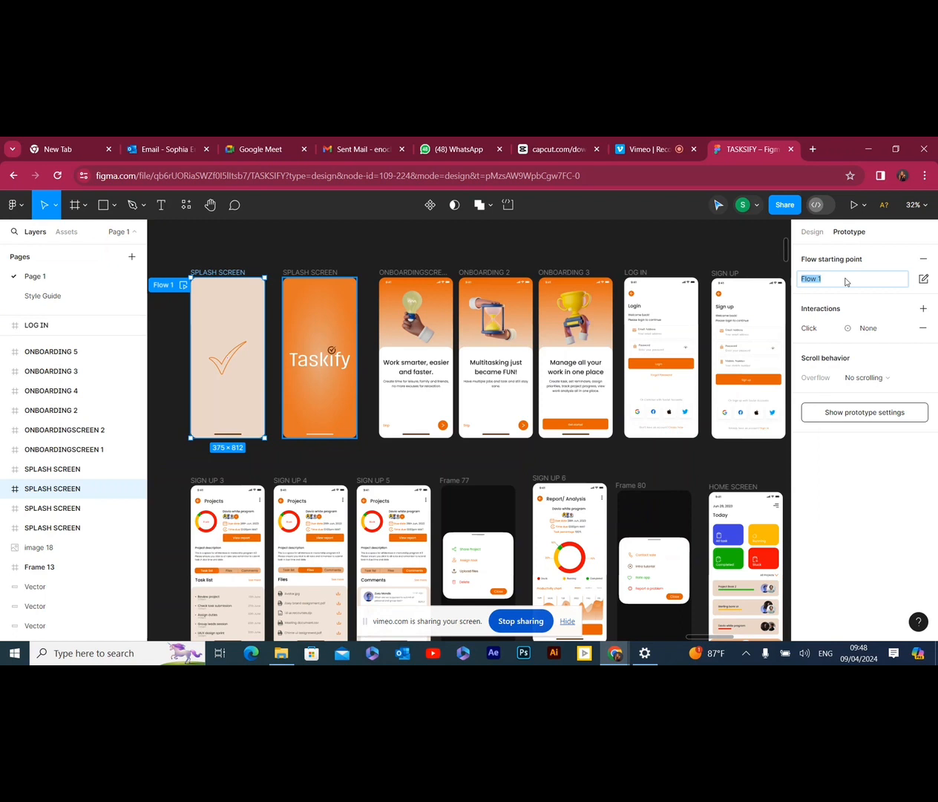
pyautogui.click(847, 281)
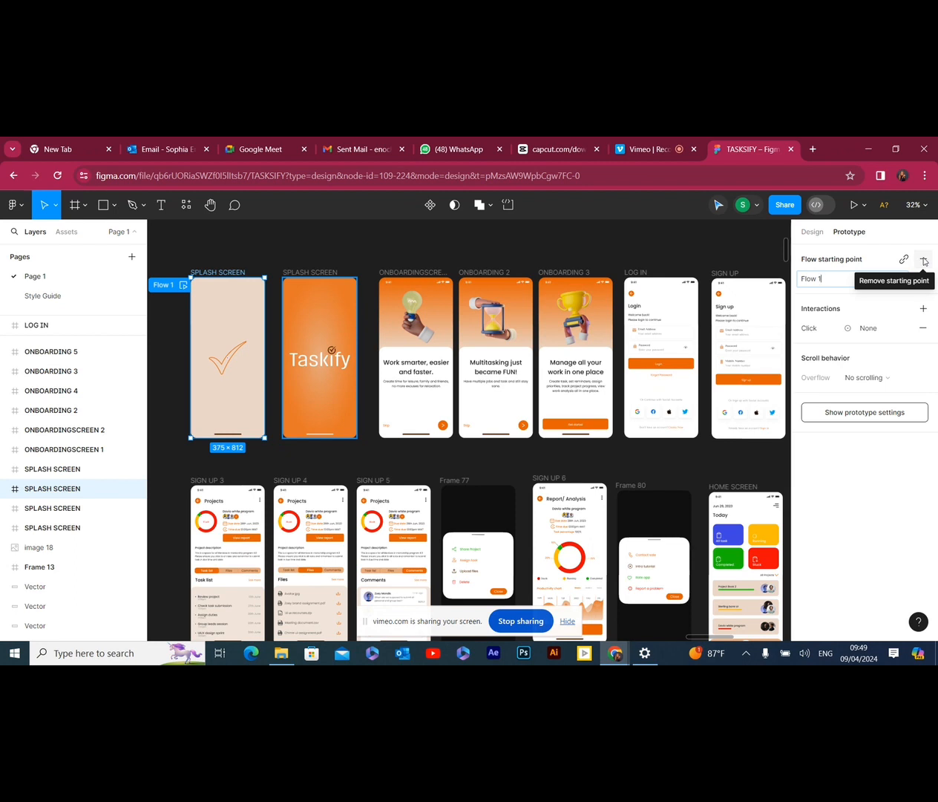
pyautogui.click(924, 259)
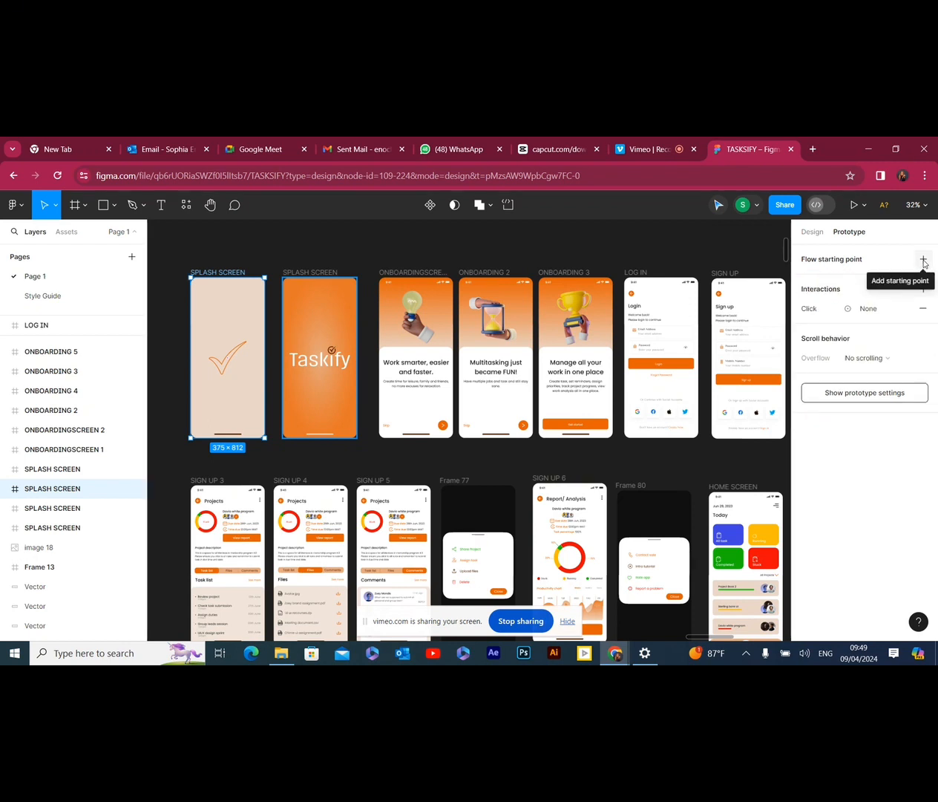
# Add a flow starting point to the beige SPLASH SCREEN frame with the checkmark
pyautogui.click(924, 259)
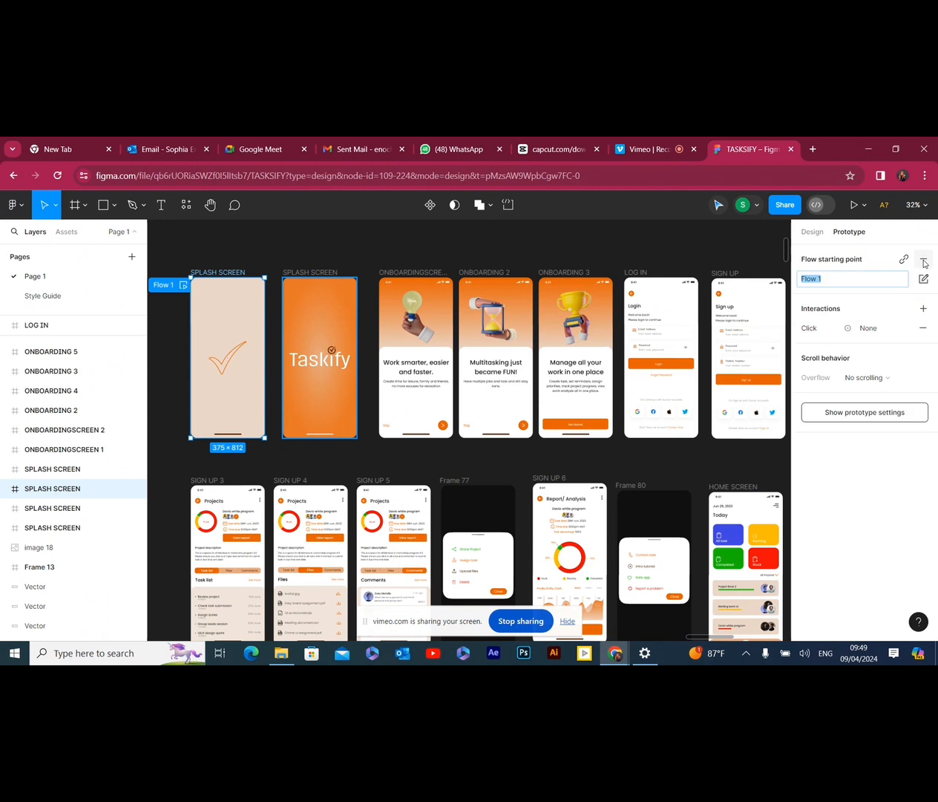
pyautogui.click(834, 282)
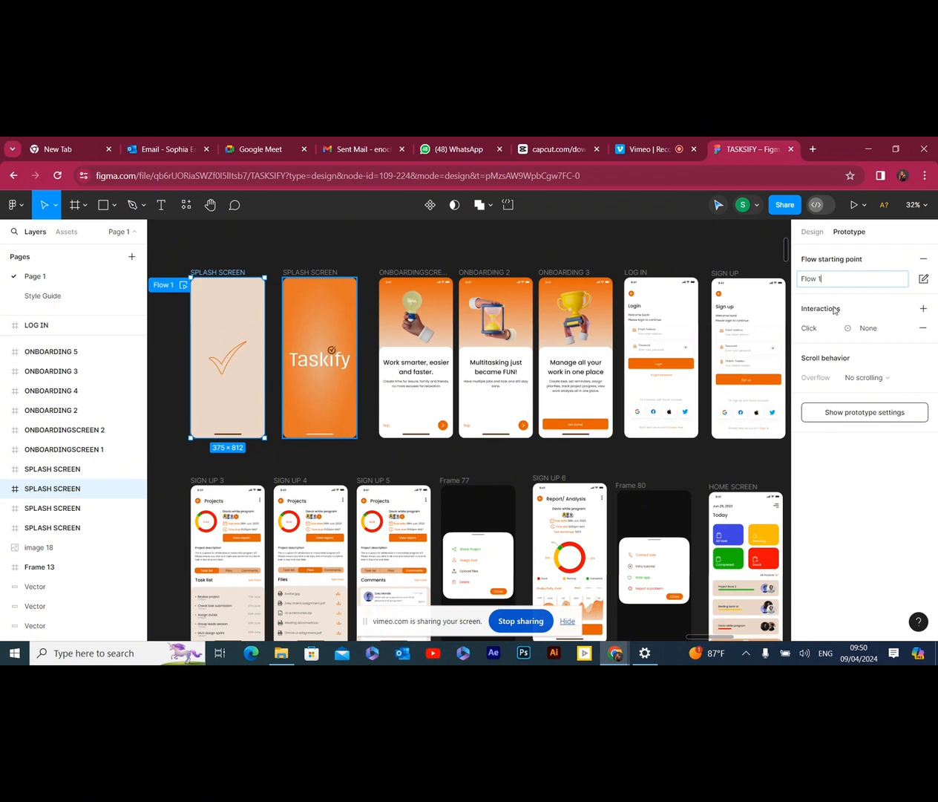
# Review the trigger and action options of the beige splash screen's interaction and set it to On click, Navigate to
pyautogui.click(824, 331)
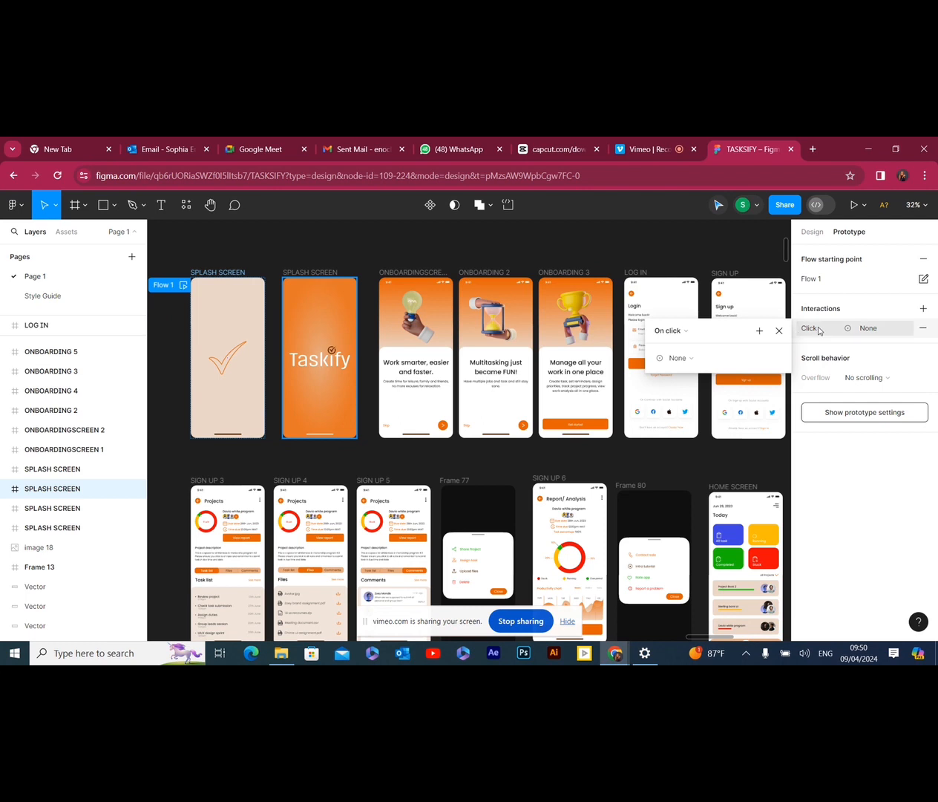
pyautogui.click(689, 331)
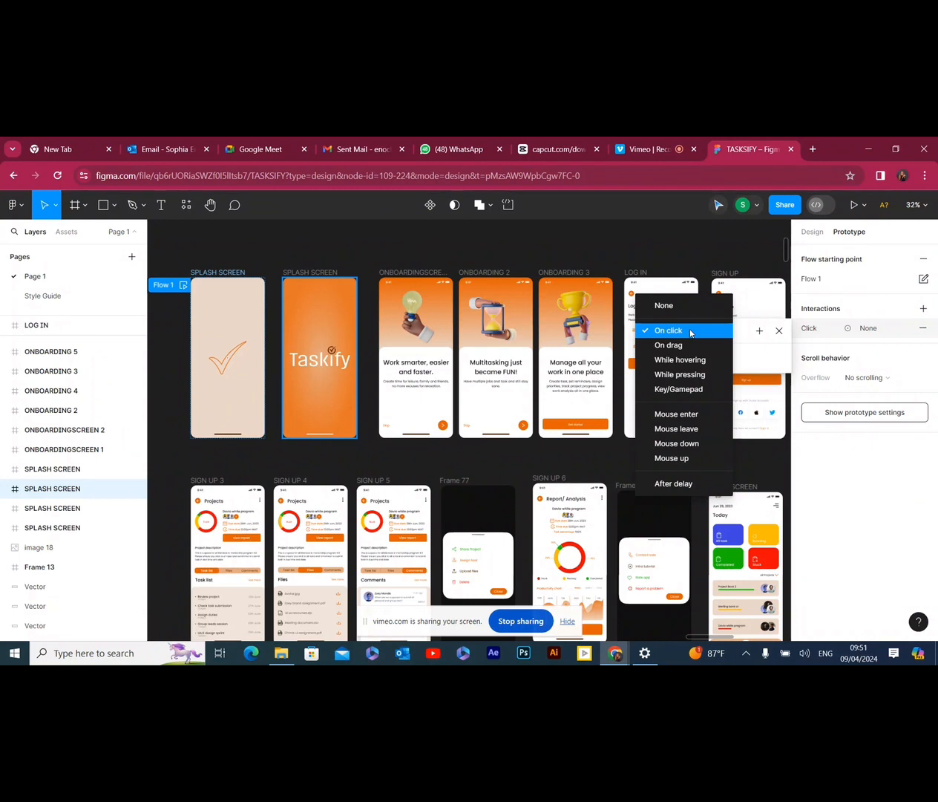
pyautogui.click(691, 331)
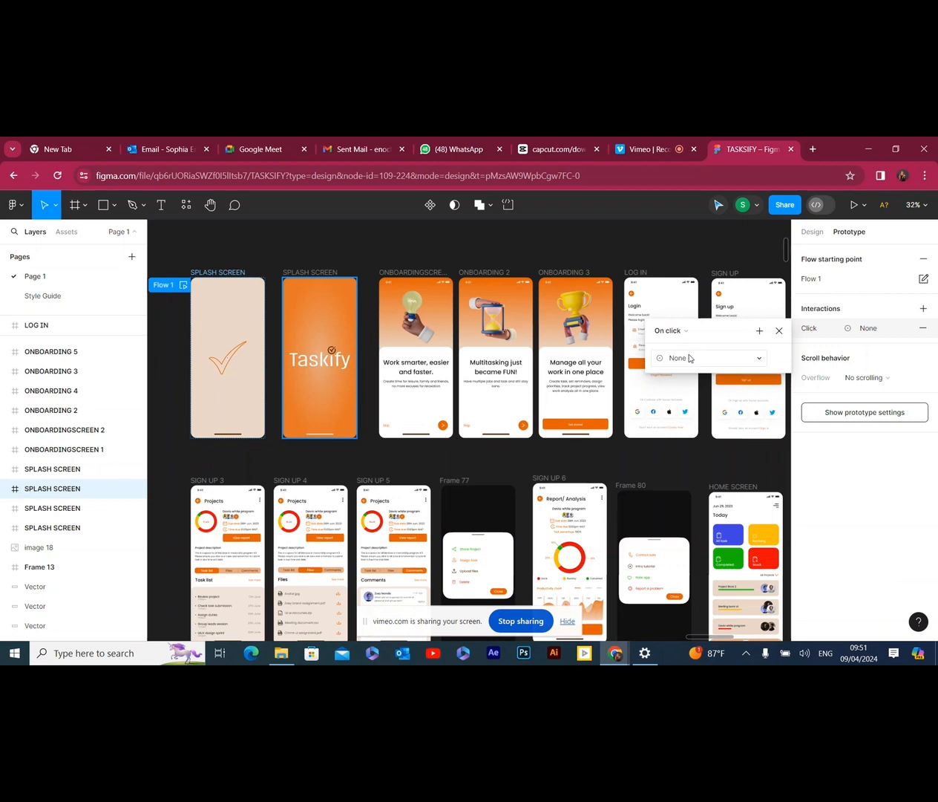
pyautogui.click(689, 358)
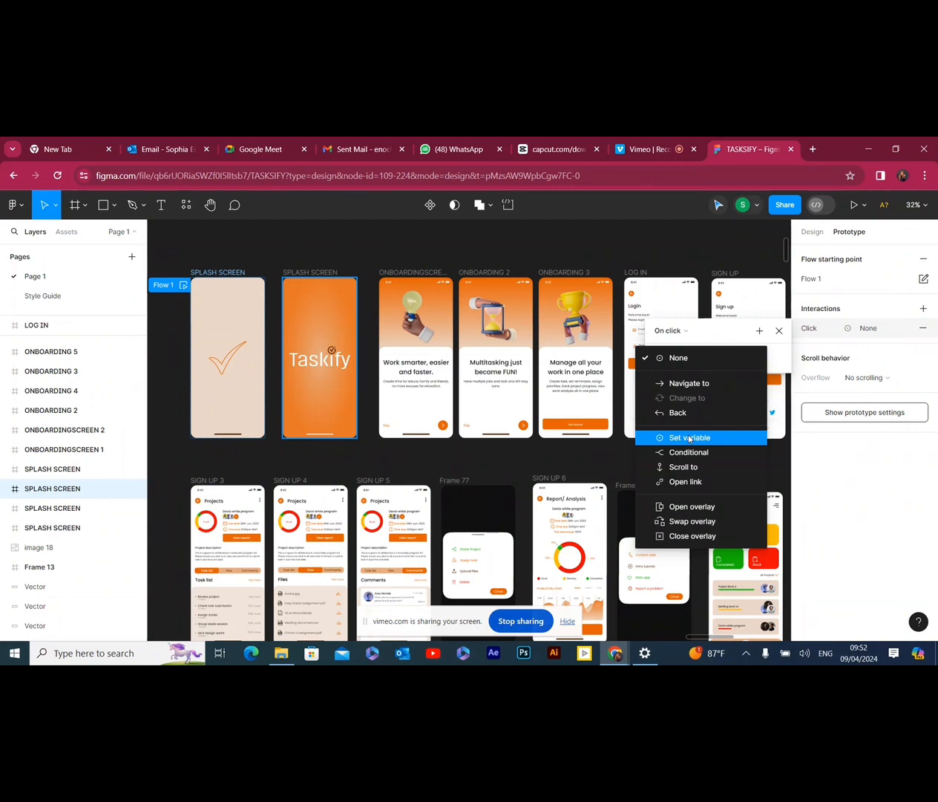
pyautogui.click(697, 332)
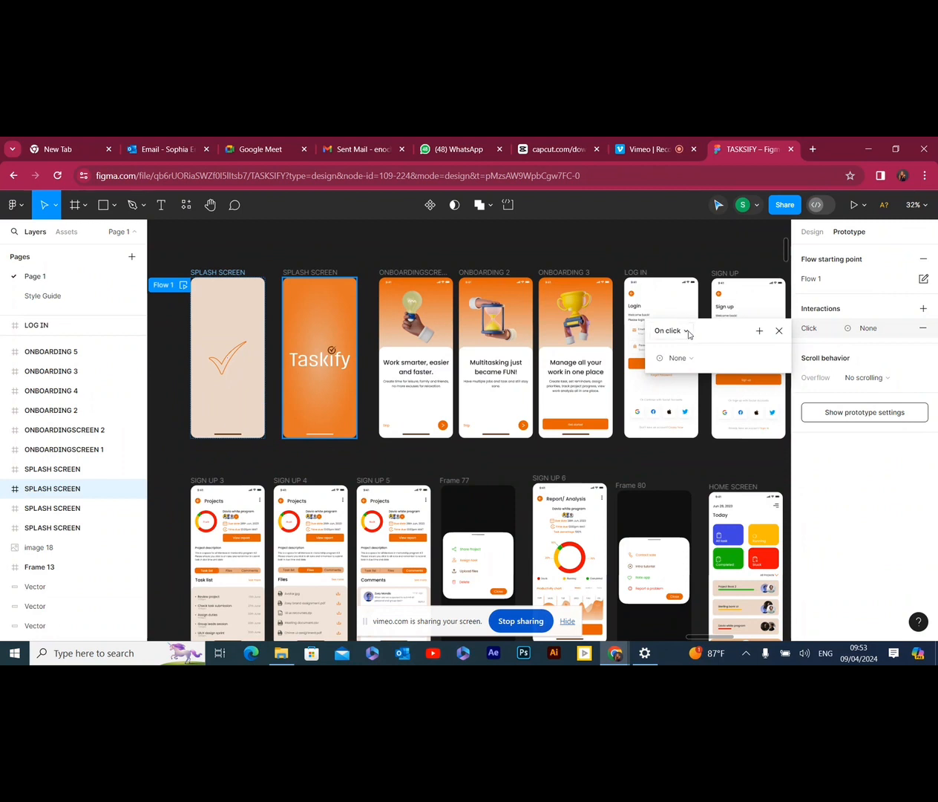
pyautogui.click(683, 331)
pyautogui.click(690, 335)
pyautogui.click(694, 360)
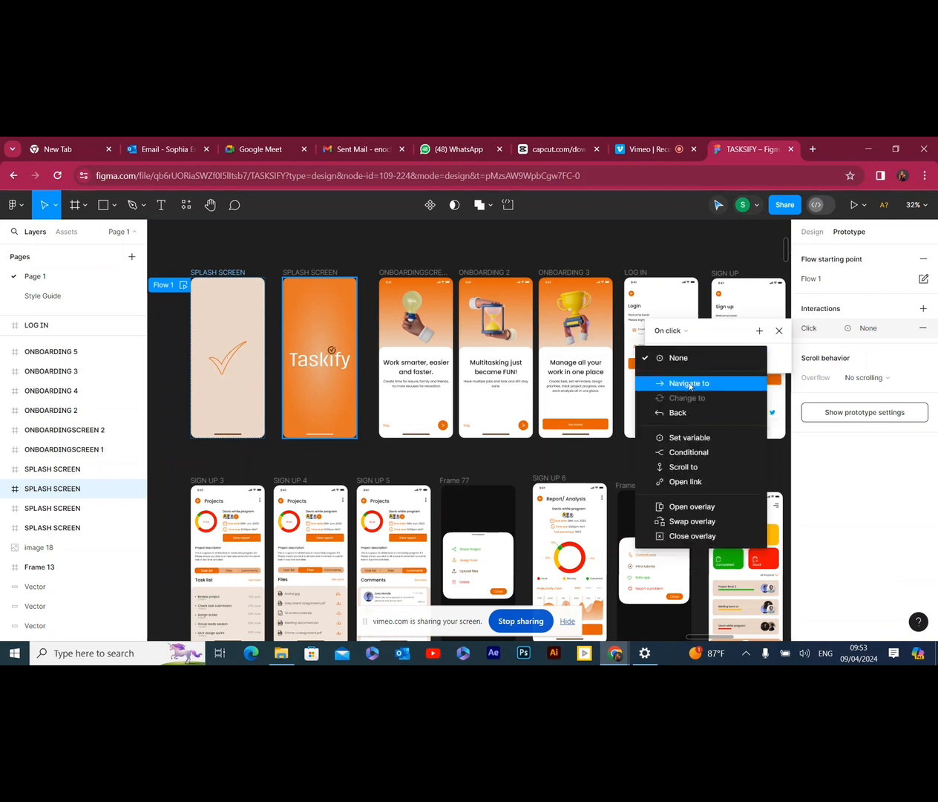
pyautogui.click(690, 384)
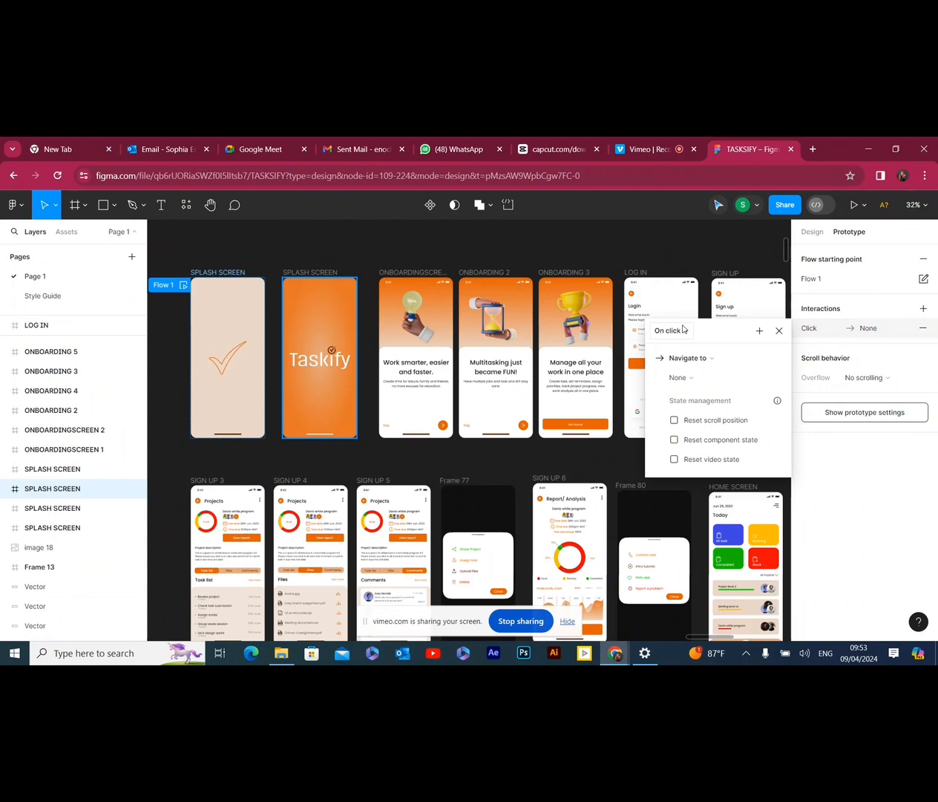
# Try the second SPLASH SCREEN entry as the destination of the beige splash screen's interaction
pyautogui.click(689, 381)
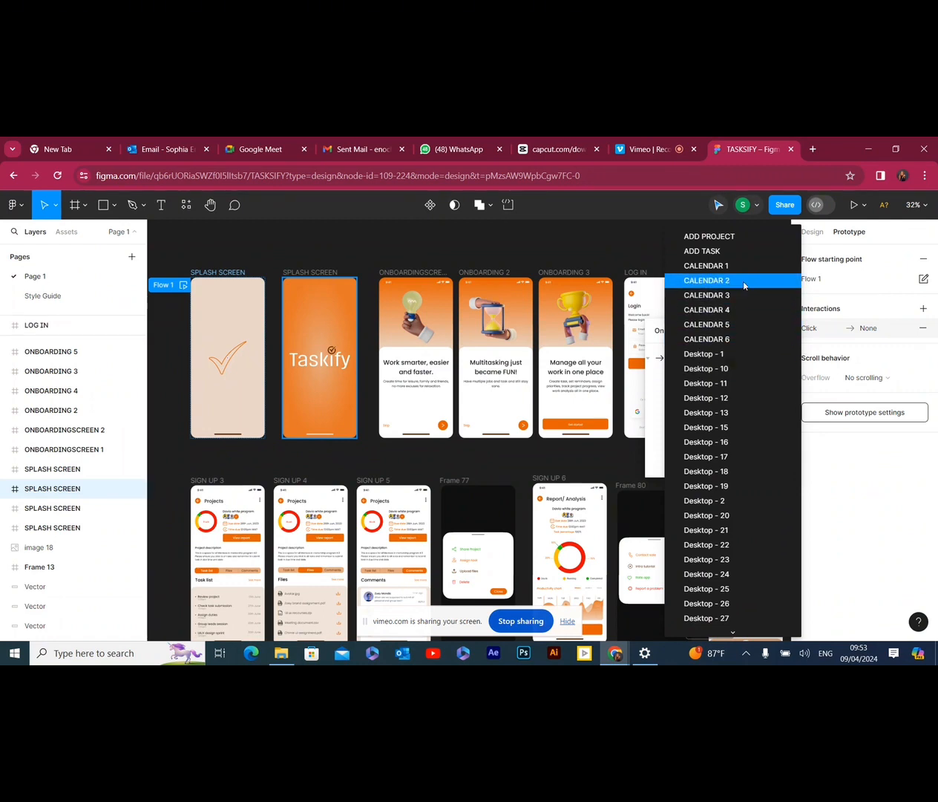
pyautogui.moveTo(732, 632)
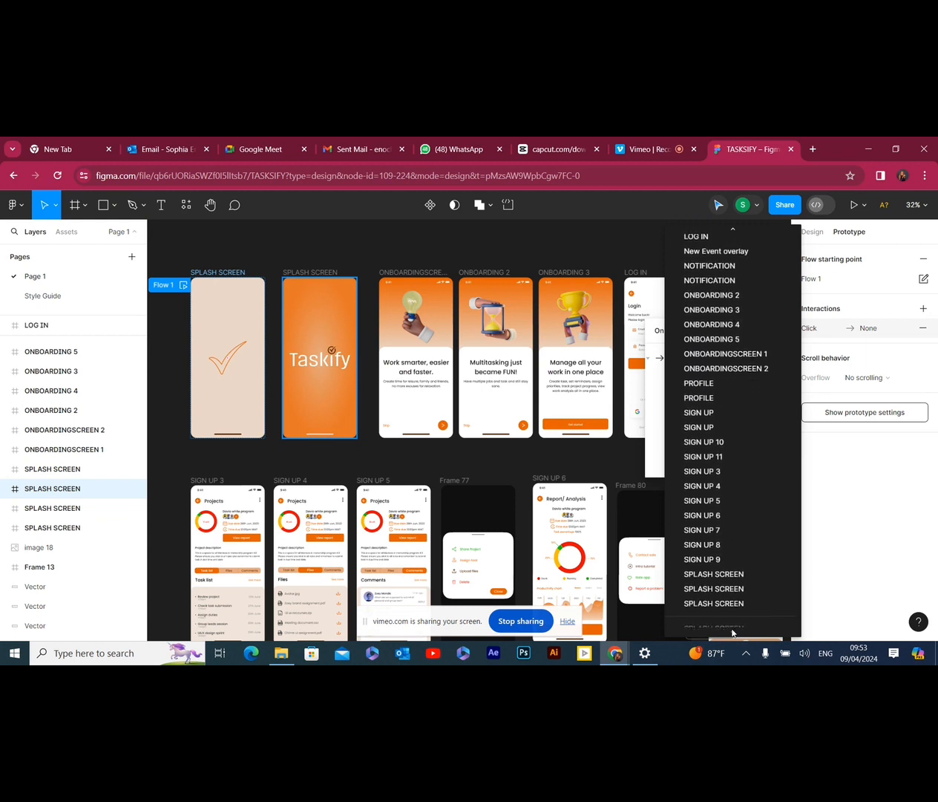
pyautogui.click(726, 587)
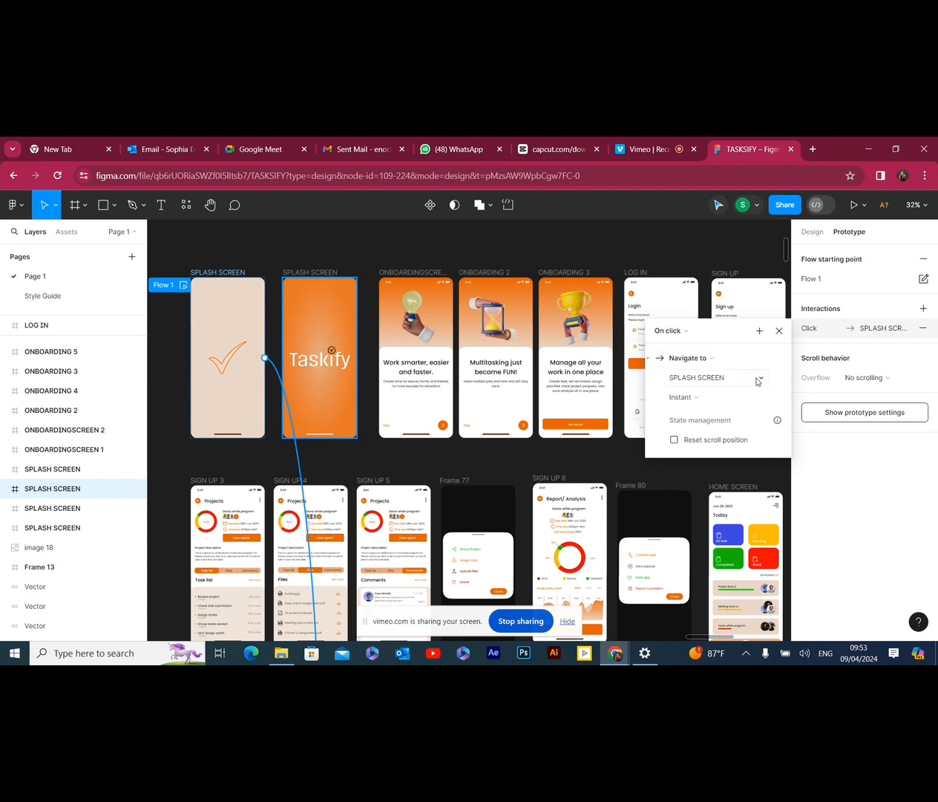
pyautogui.click(752, 377)
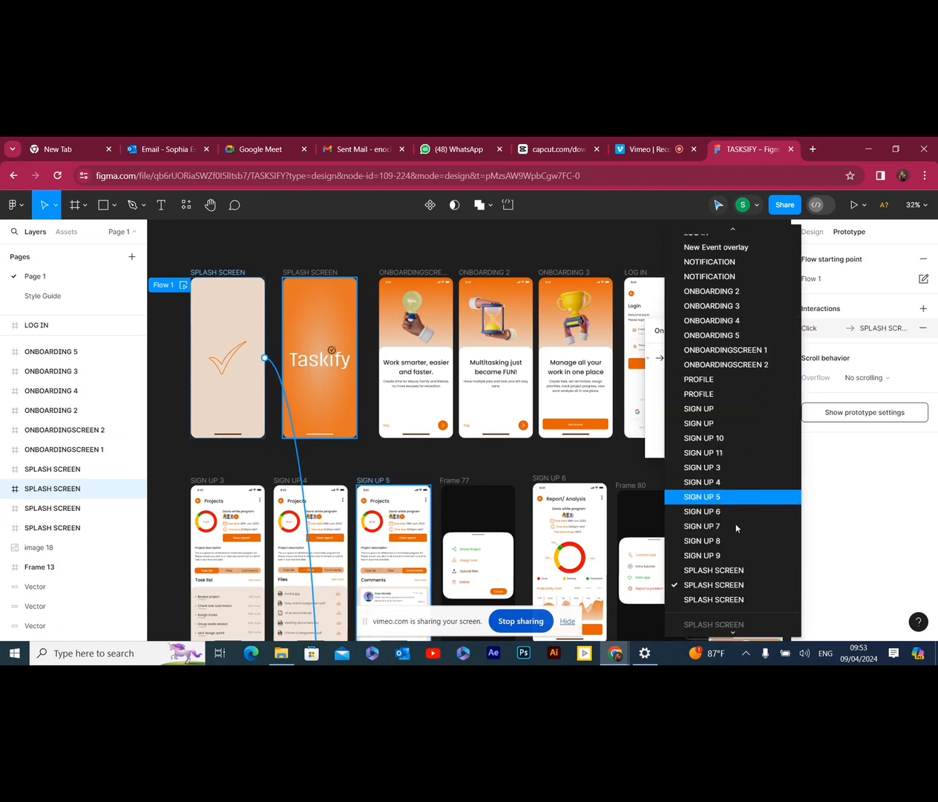
pyautogui.click(713, 585)
# Set the beige splash screen's interaction to navigate to the orange Taskify SPLASH SCREEN frame and check the connection
pyautogui.click(750, 377)
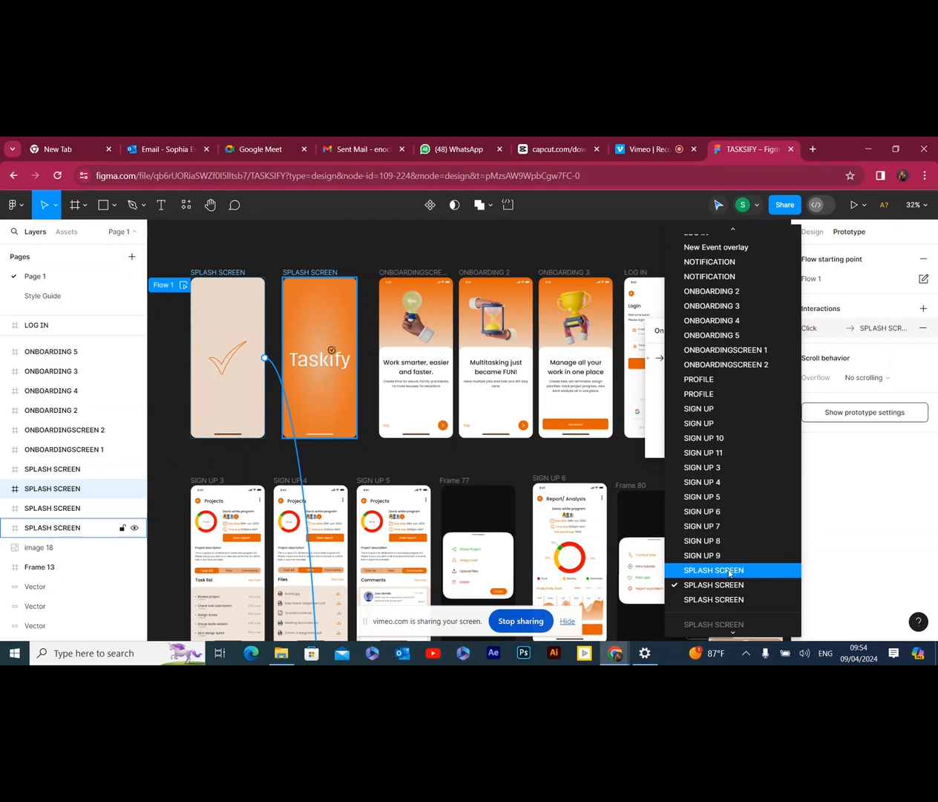
pyautogui.click(727, 571)
pyautogui.click(728, 567)
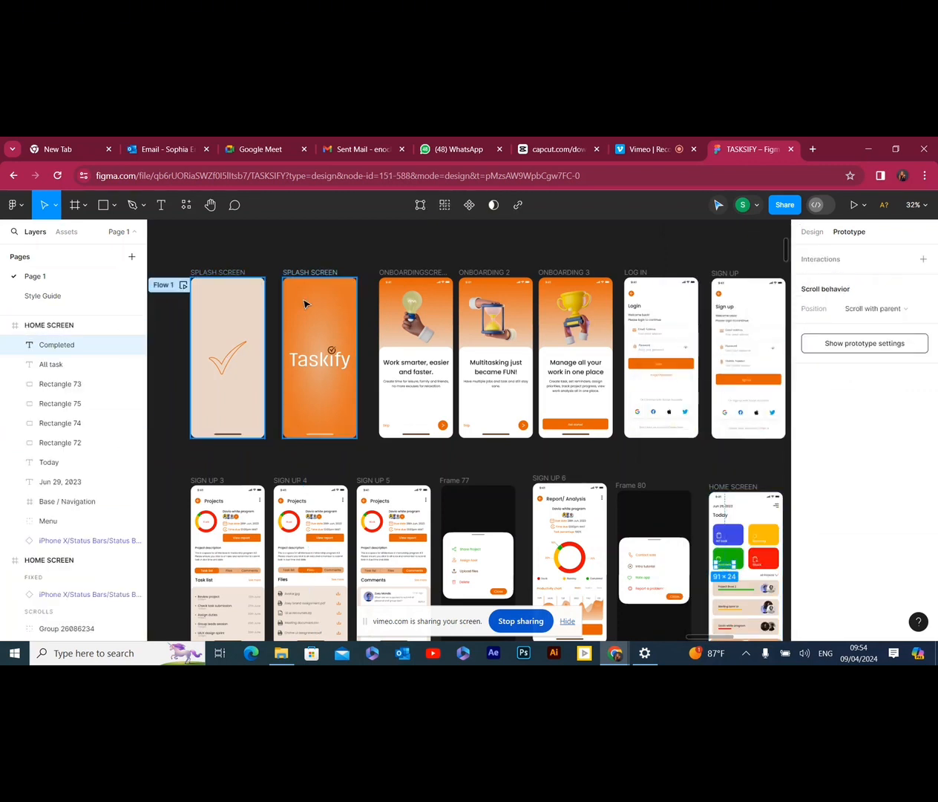
pyautogui.click(220, 275)
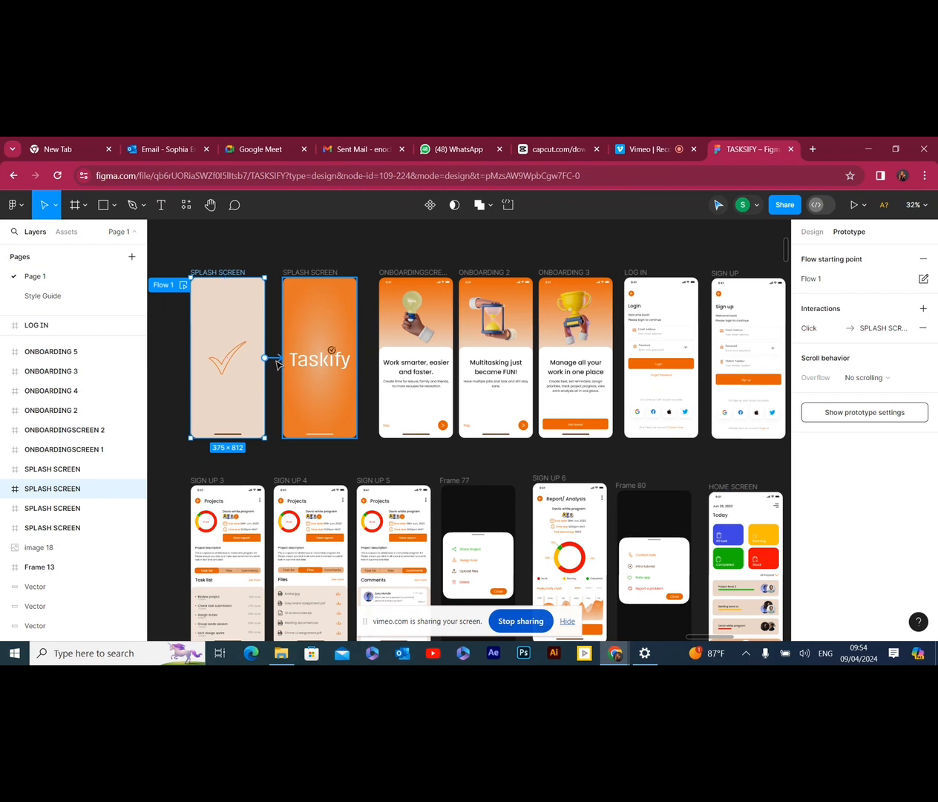
pyautogui.moveTo(272, 360); pyautogui.dragTo(287, 361)
# Preview the flow from its start, test going forward and back between the two splash screens, and close the preview
pyautogui.click(183, 286)
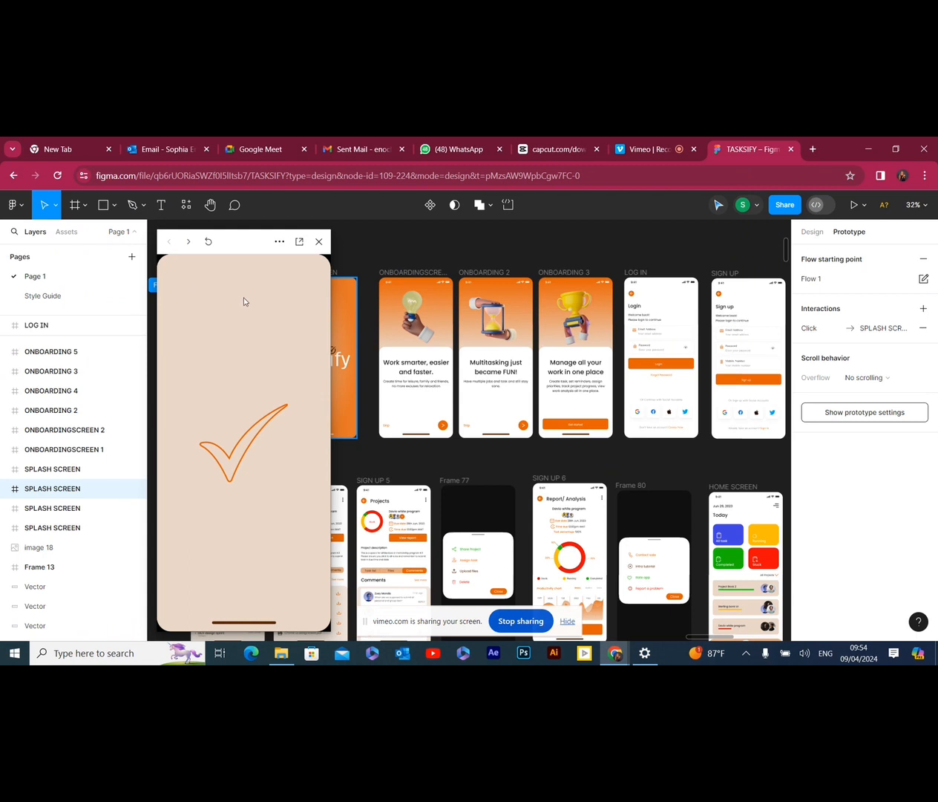
pyautogui.click(209, 243)
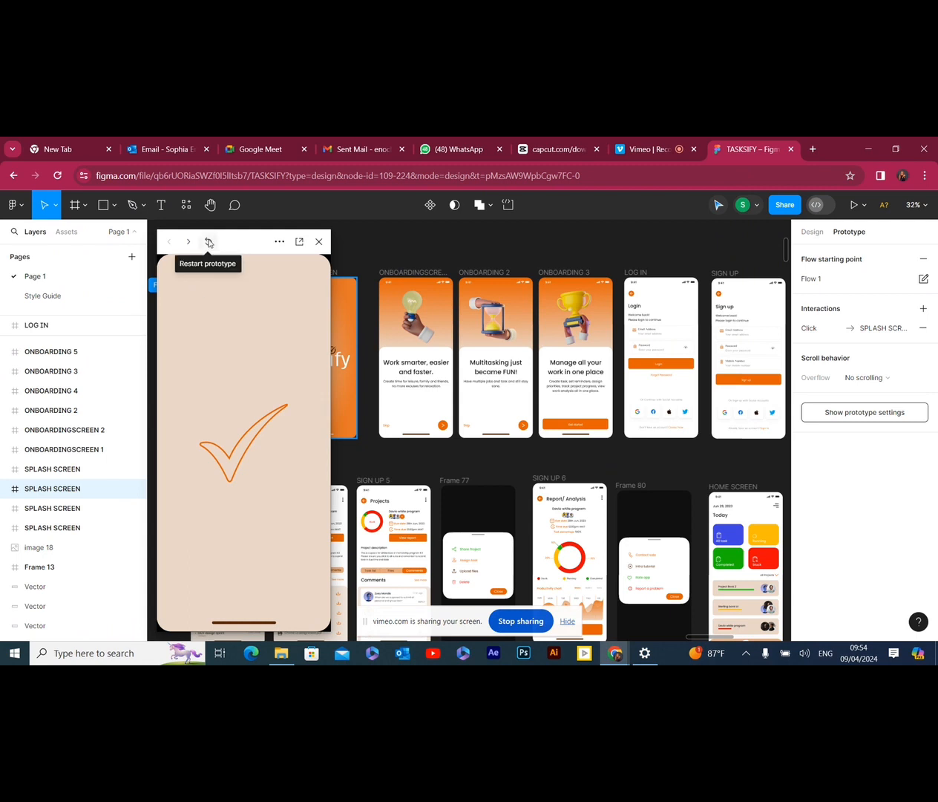
pyautogui.click(211, 244)
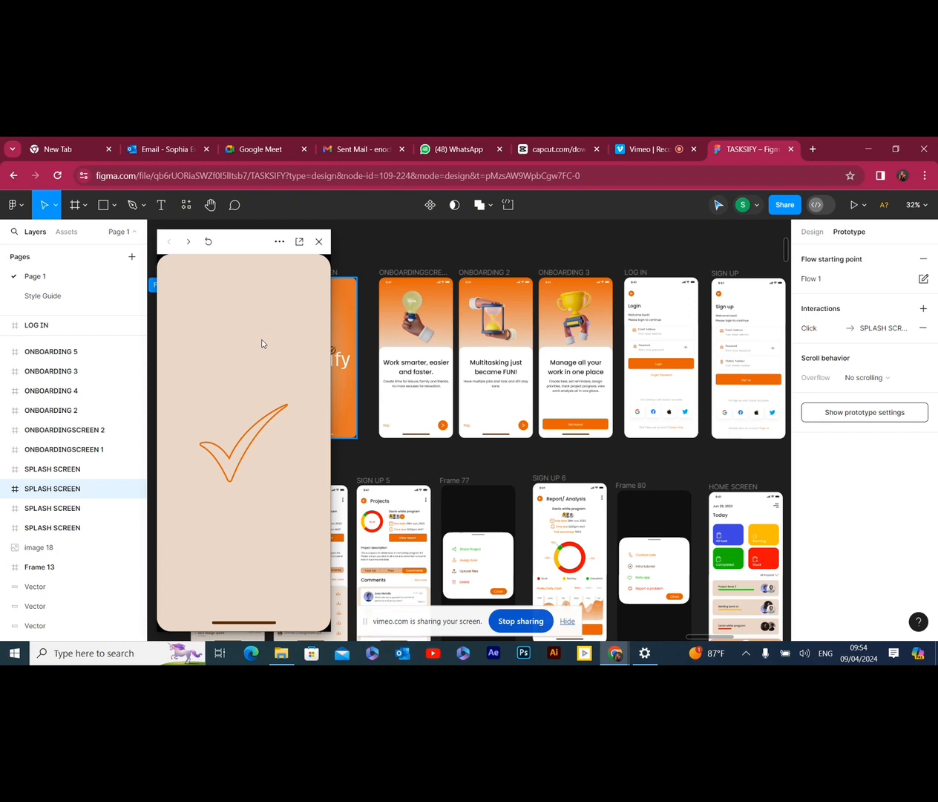
pyautogui.click(306, 384)
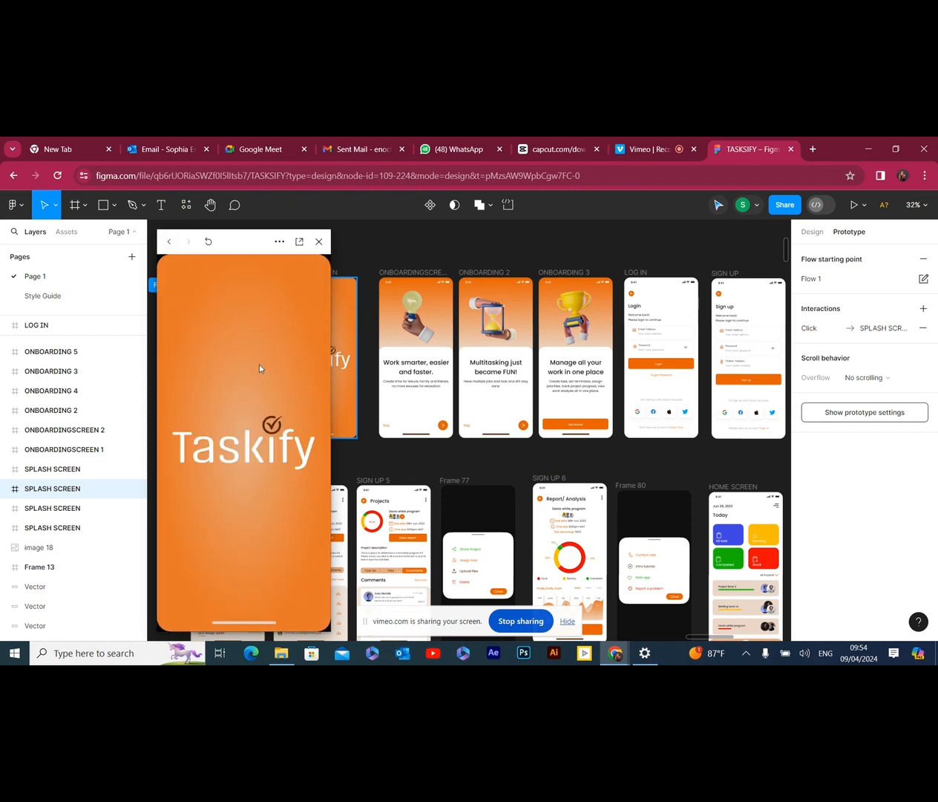
pyautogui.click(171, 243)
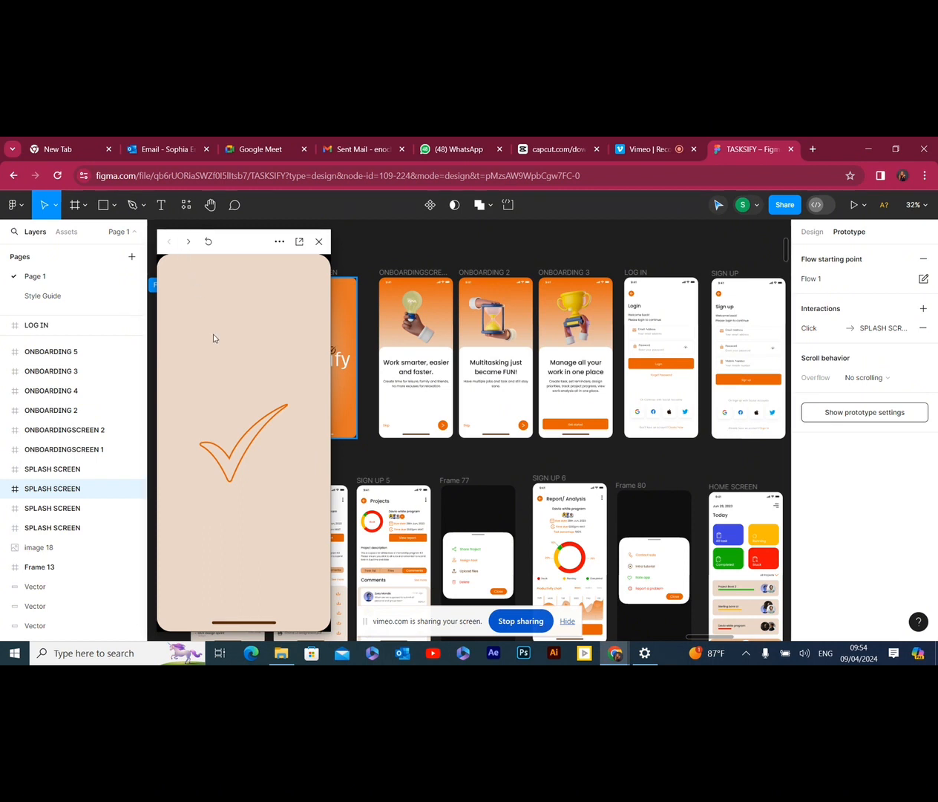
pyautogui.click(245, 441)
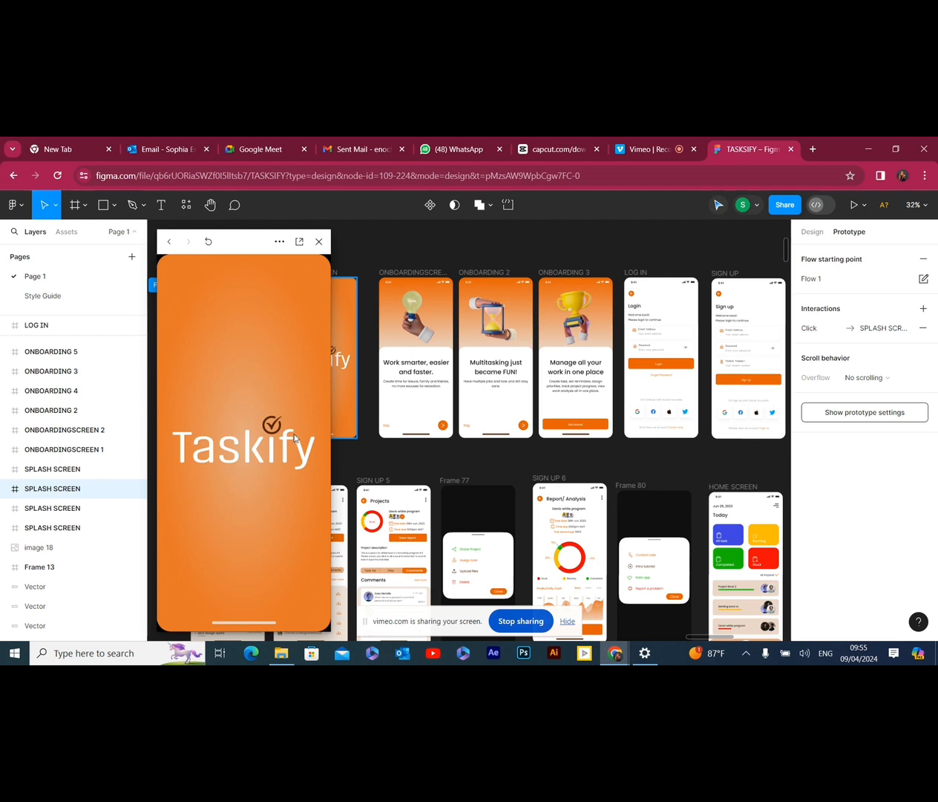
pyautogui.click(358, 239)
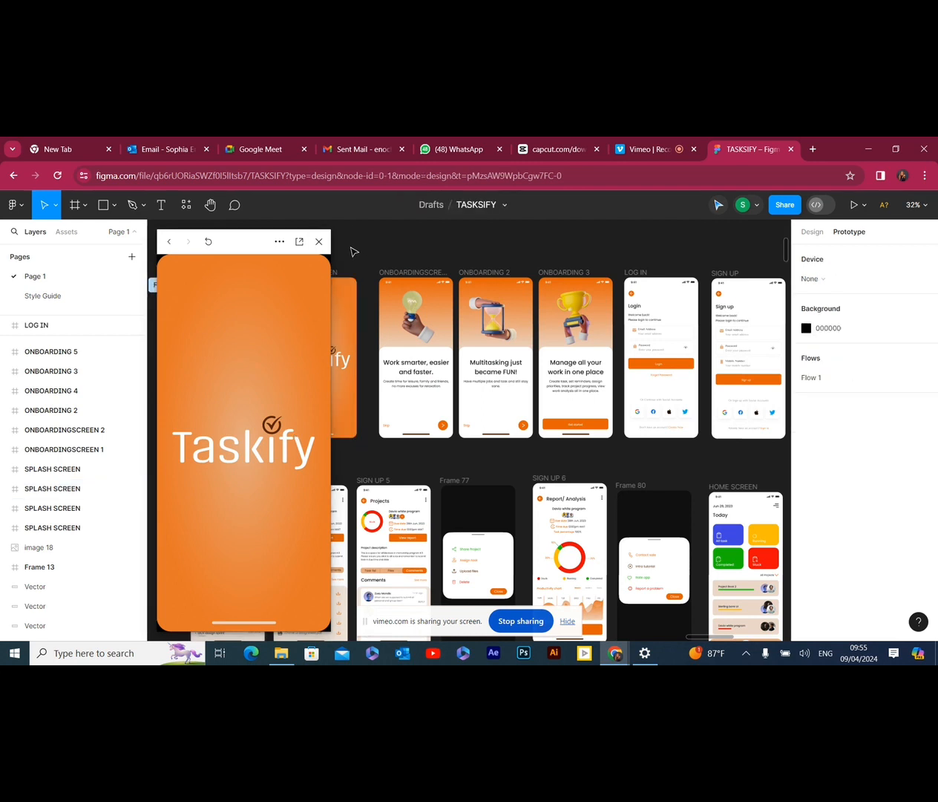
pyautogui.click(318, 241)
# Connect the background rectangle of the orange SPLASH SCREEN to ONBOARDINGSCREEN 1 with a Navigate to action
pyautogui.click(334, 272)
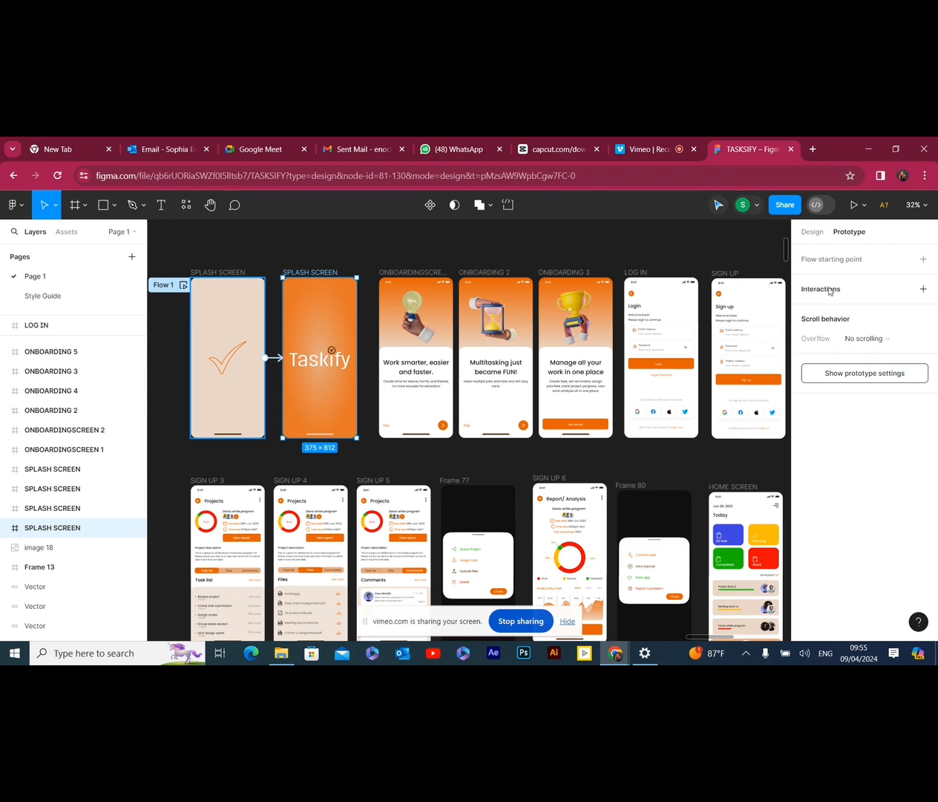
pyautogui.doubleClick(339, 328)
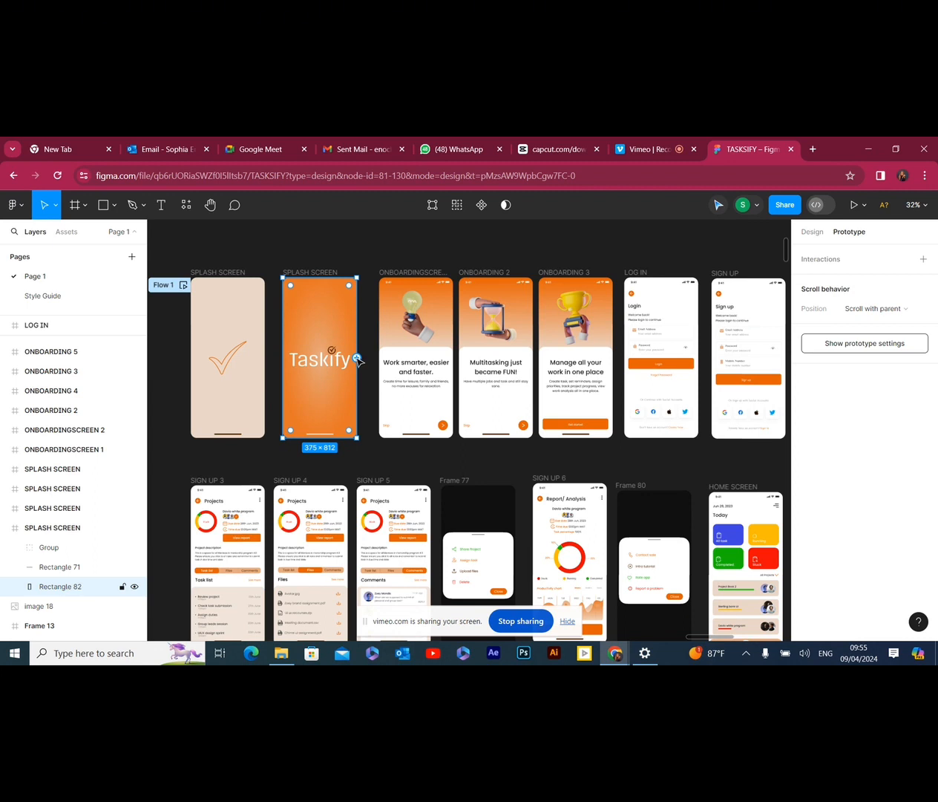
pyautogui.moveTo(358, 360); pyautogui.dragTo(394, 331)
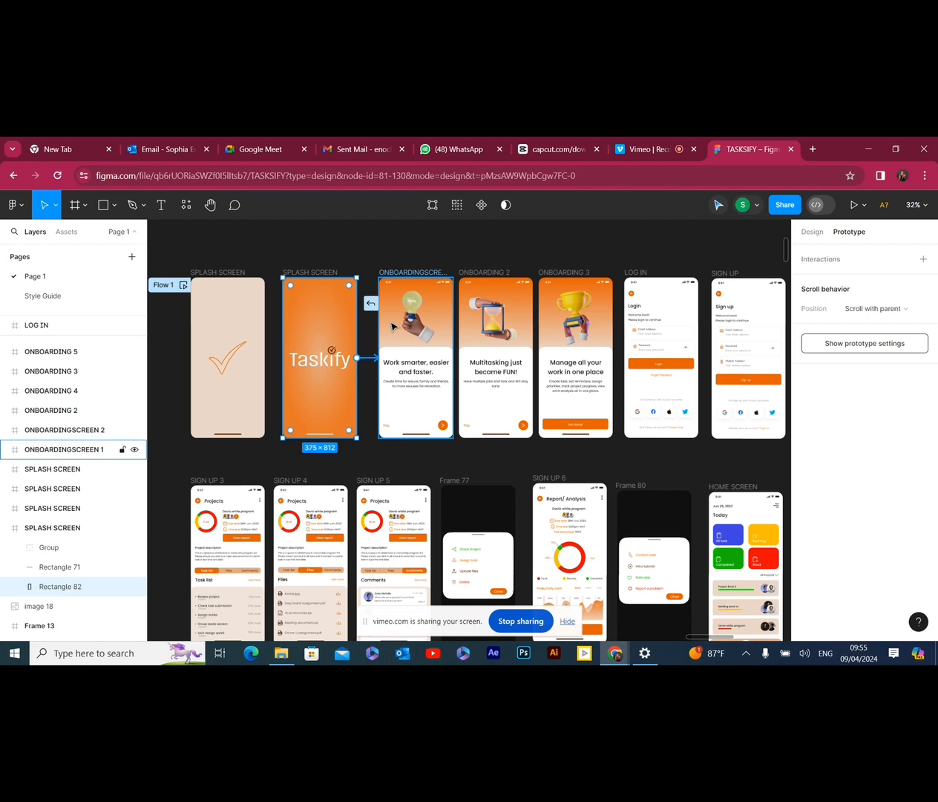
pyautogui.moveTo(393, 324); pyautogui.dragTo(407, 355)
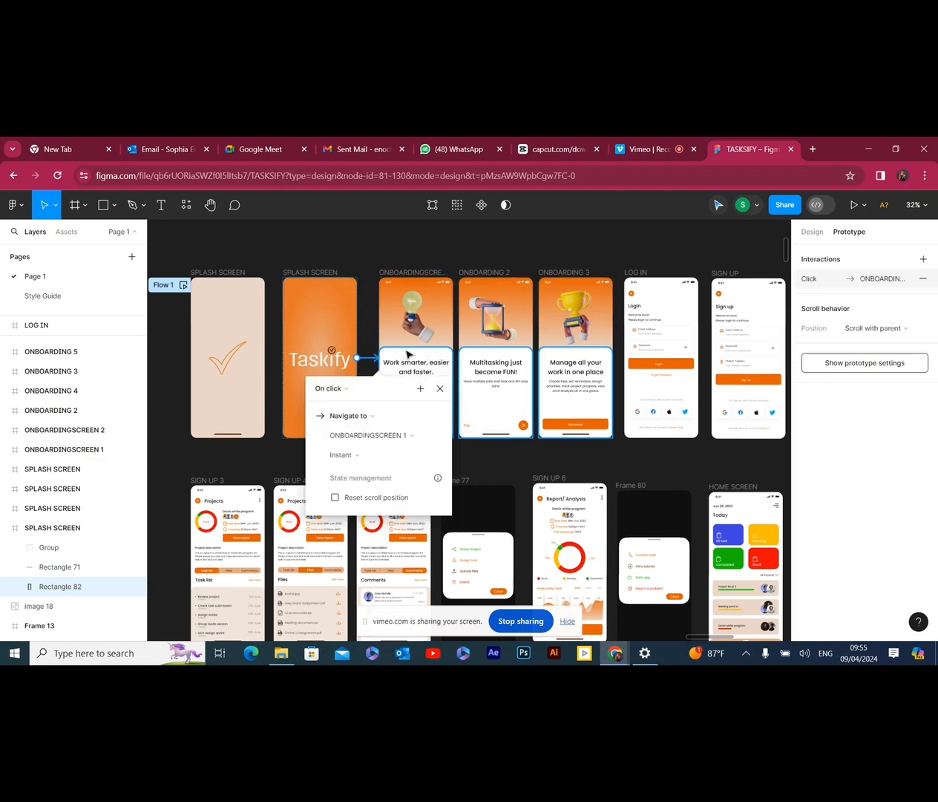
pyautogui.click(403, 421)
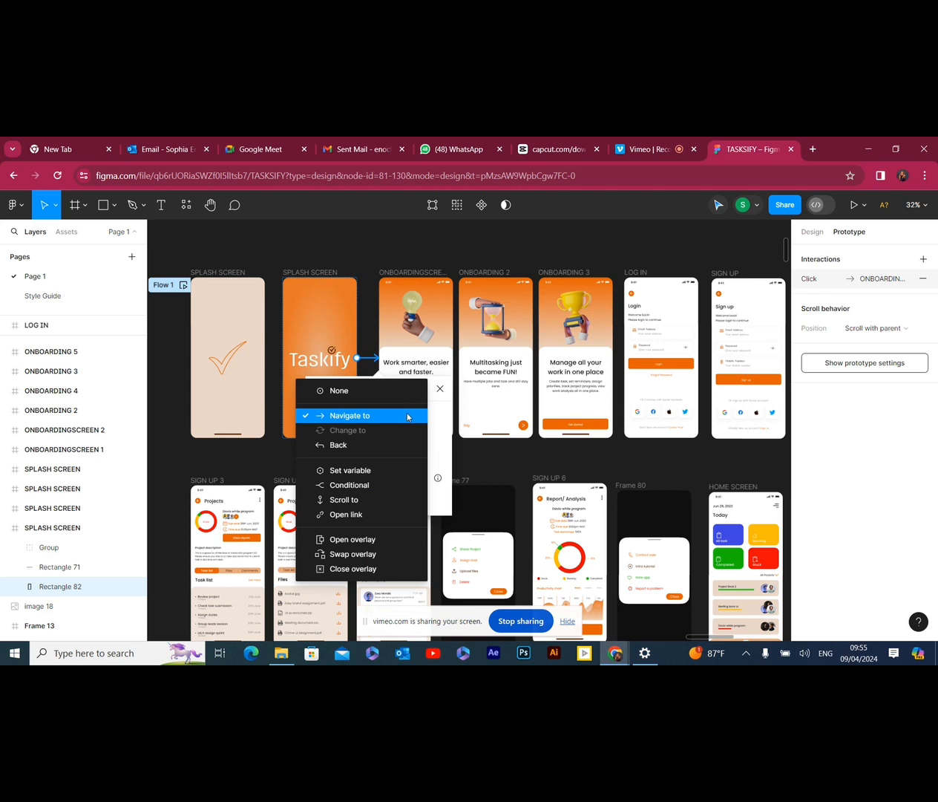
pyautogui.click(408, 417)
# Set the orange splash screen connection's trigger to While hovering, with ONBOARDINGSCREEN 1 as its destination
pyautogui.click(345, 388)
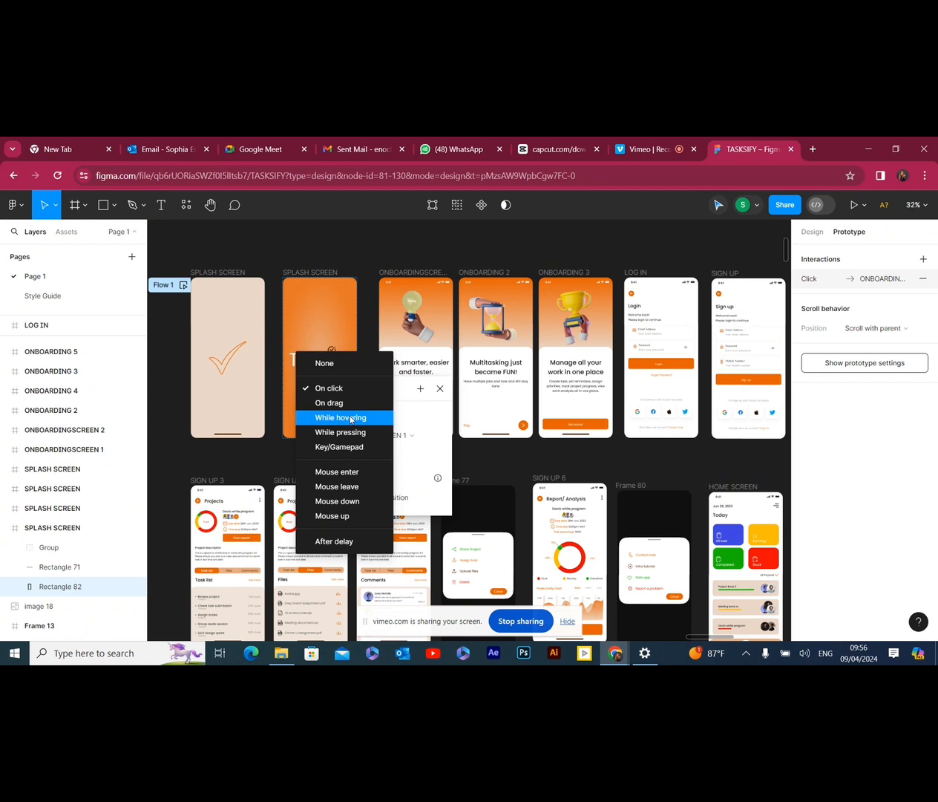
pyautogui.click(351, 419)
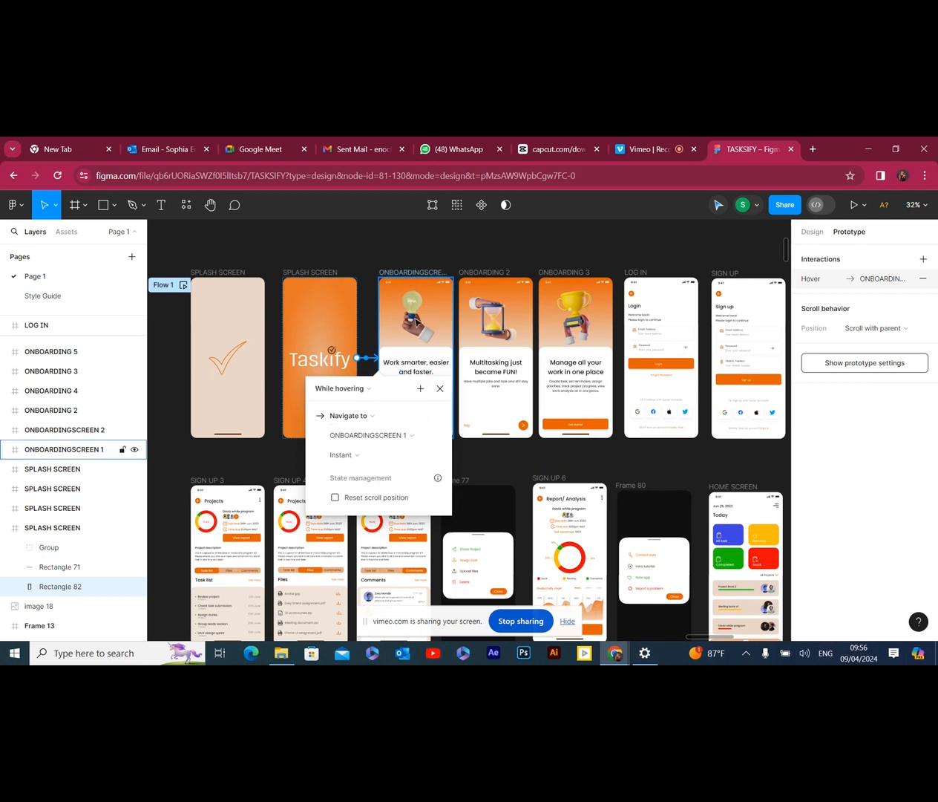
pyautogui.click(420, 438)
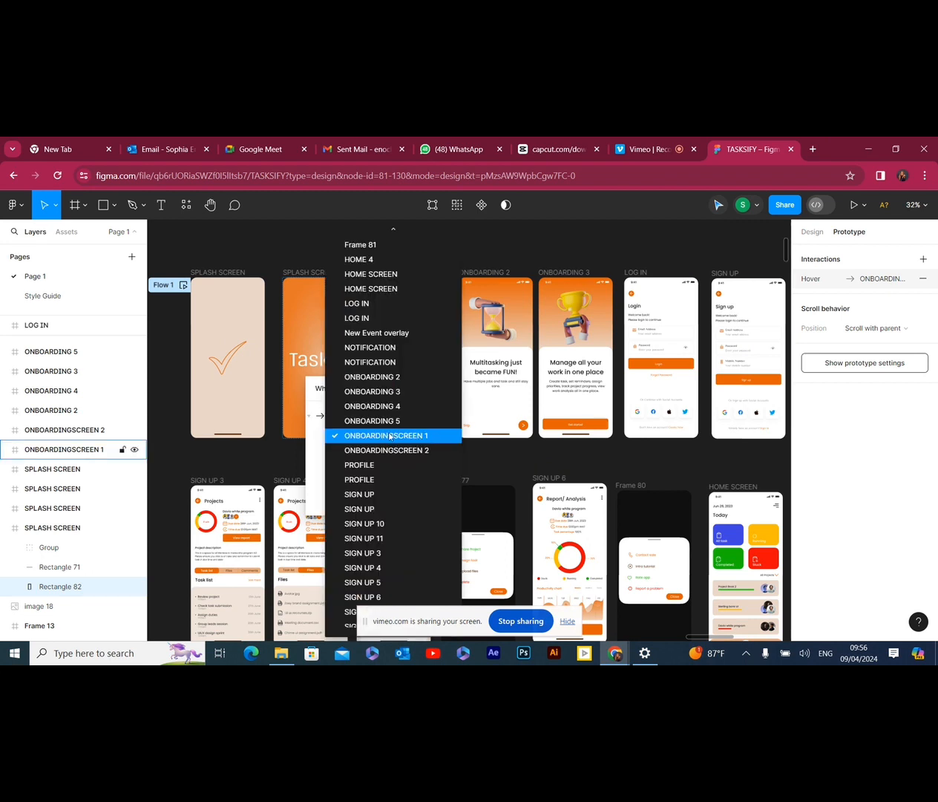
pyautogui.click(429, 439)
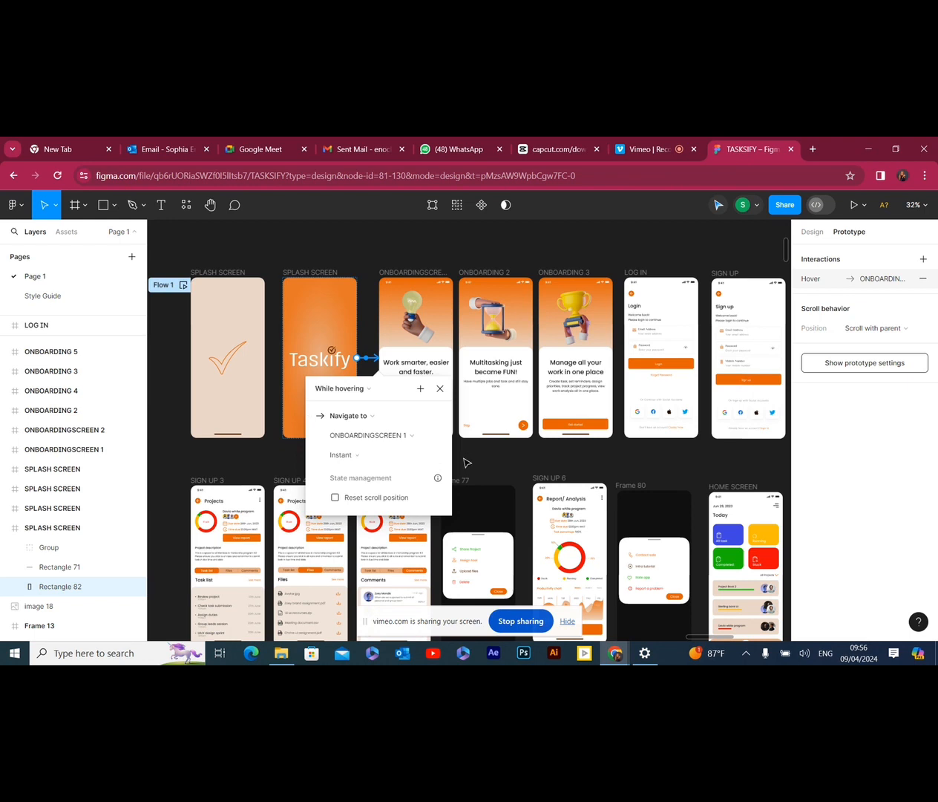
pyautogui.click(484, 455)
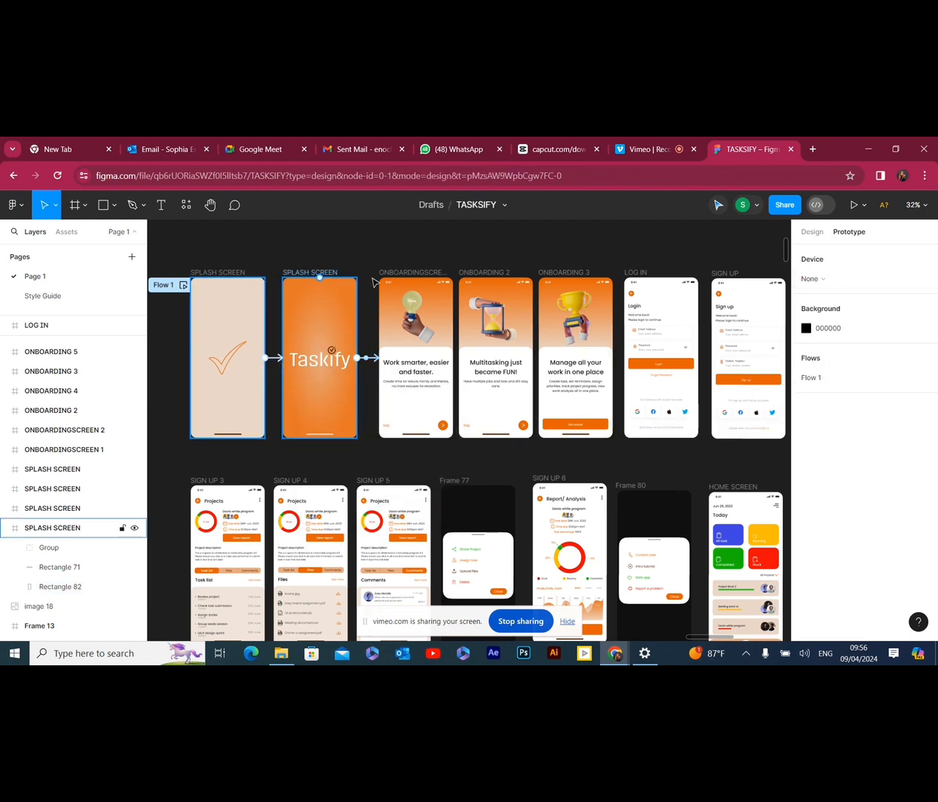
# Examine the overflow scrolling options of the ONBOARDINGSCREEN 1 frame and compare its scroll behaviour with that of ONBOARDING 2
pyautogui.click(400, 272)
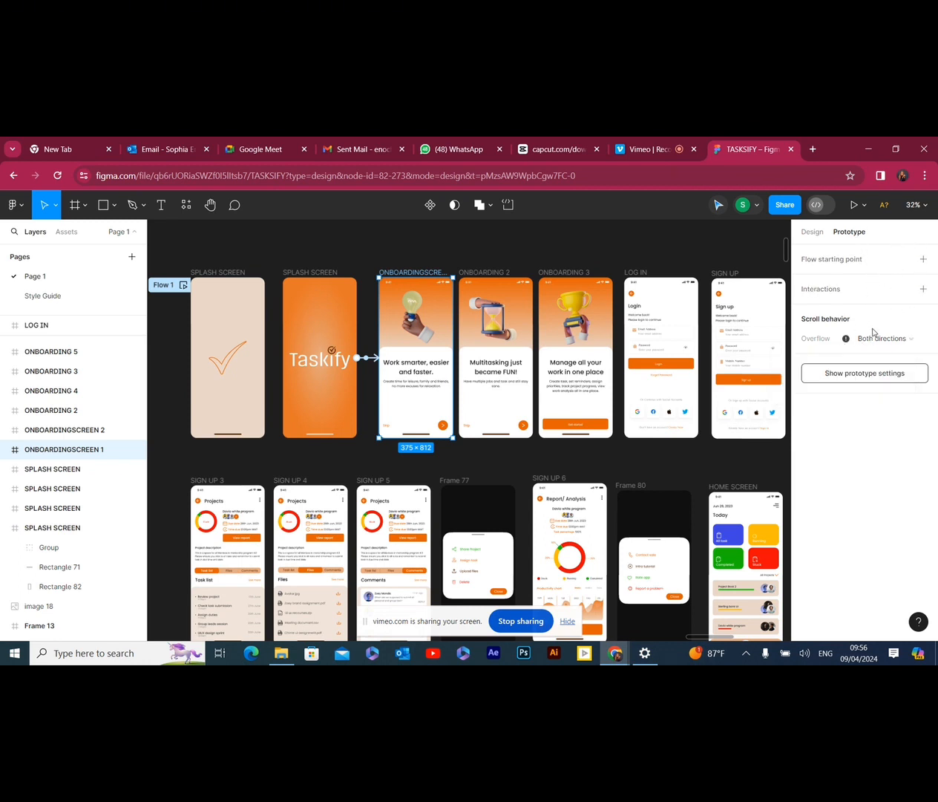
pyautogui.click(917, 341)
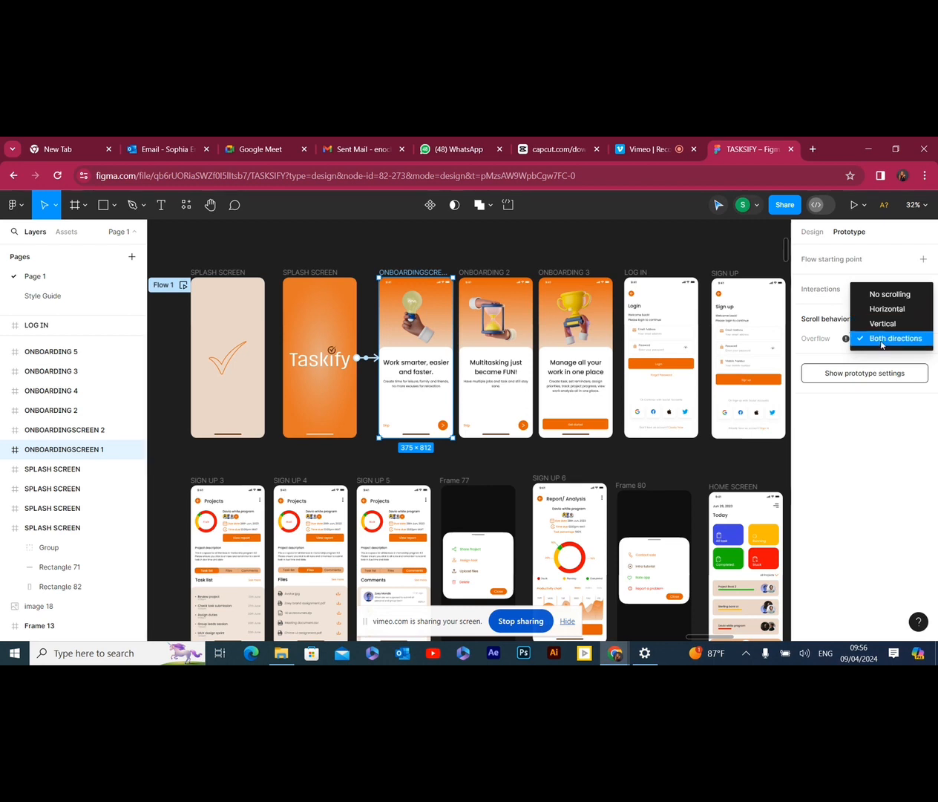
pyautogui.click(817, 338)
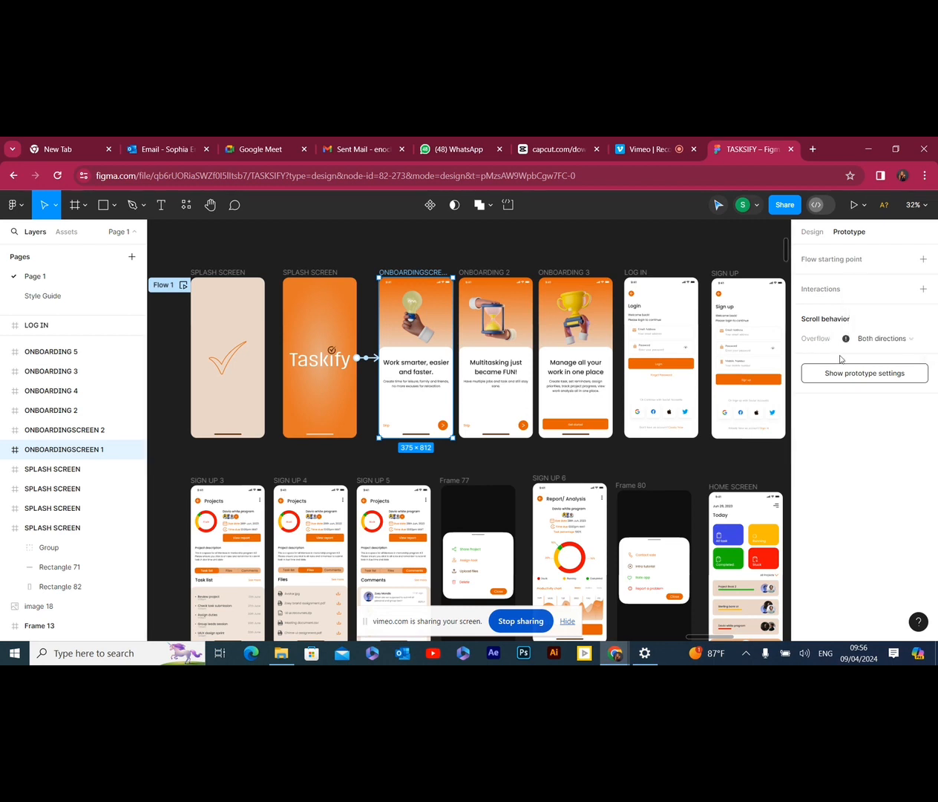
pyautogui.click(921, 342)
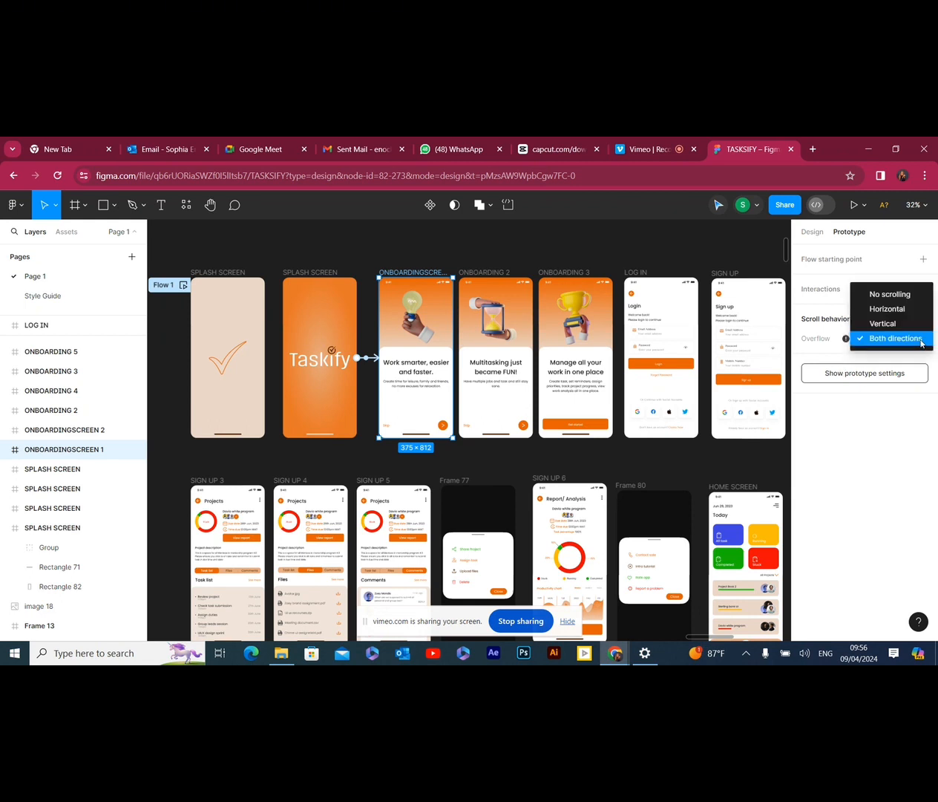
pyautogui.click(879, 340)
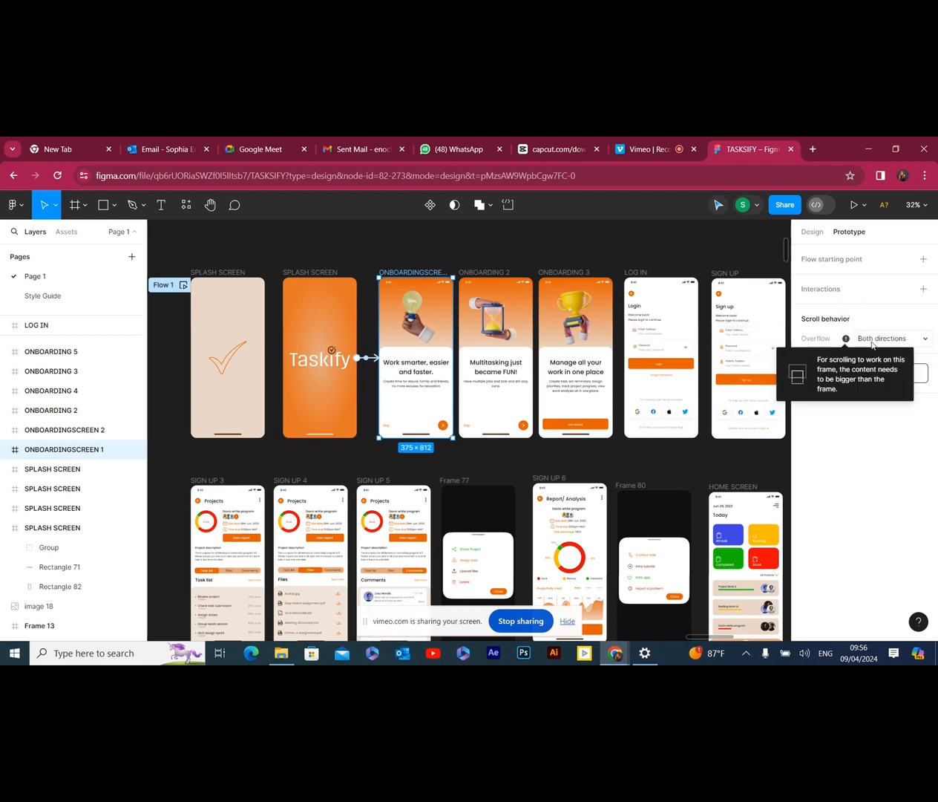
pyautogui.click(905, 339)
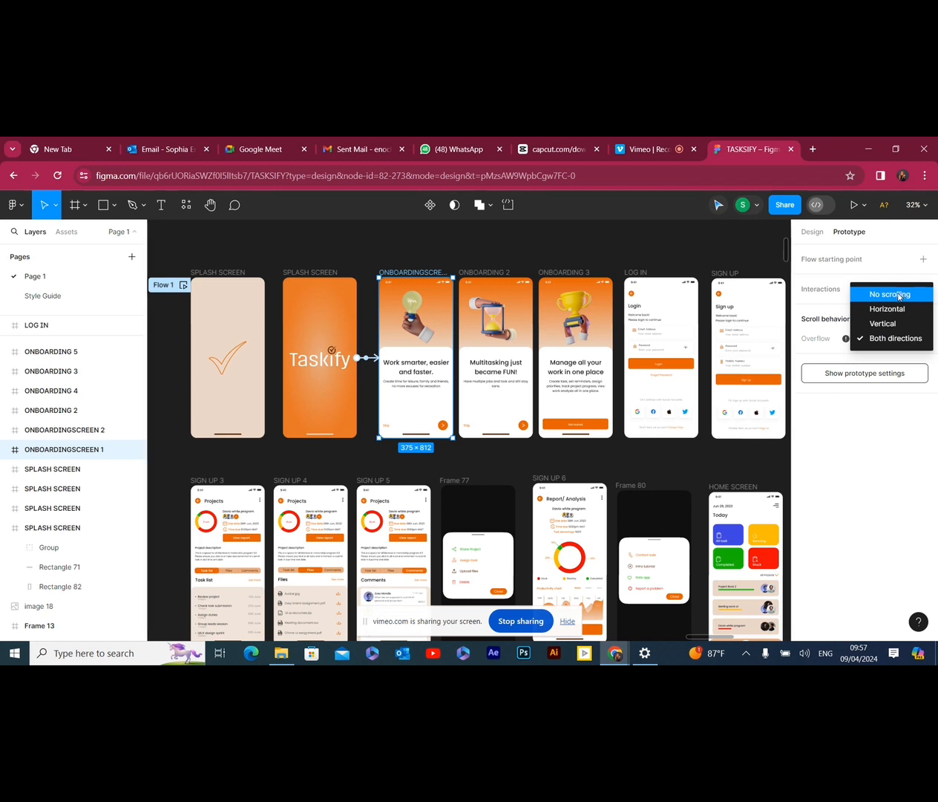
pyautogui.click(455, 275)
pyautogui.click(464, 277)
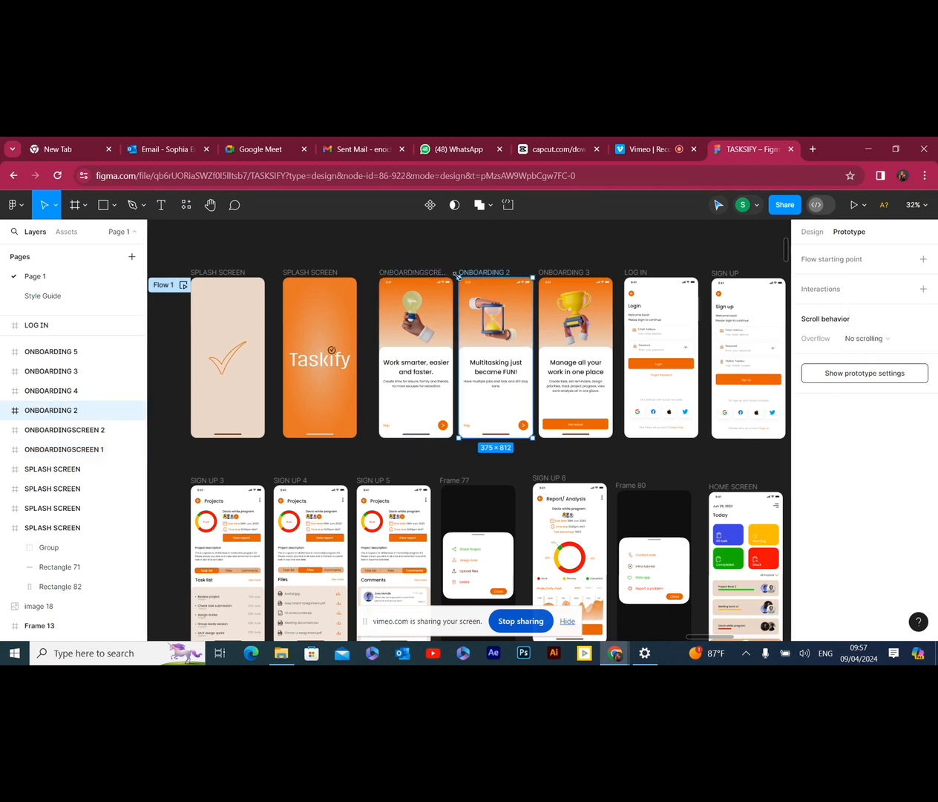
pyautogui.click(427, 274)
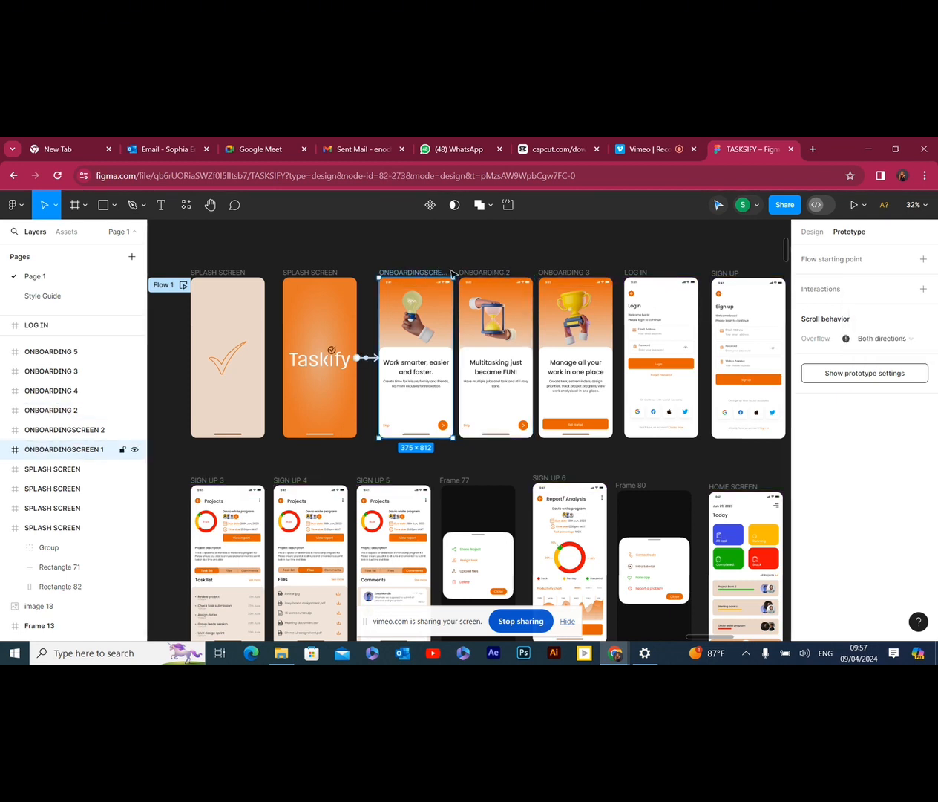
pyautogui.click(458, 274)
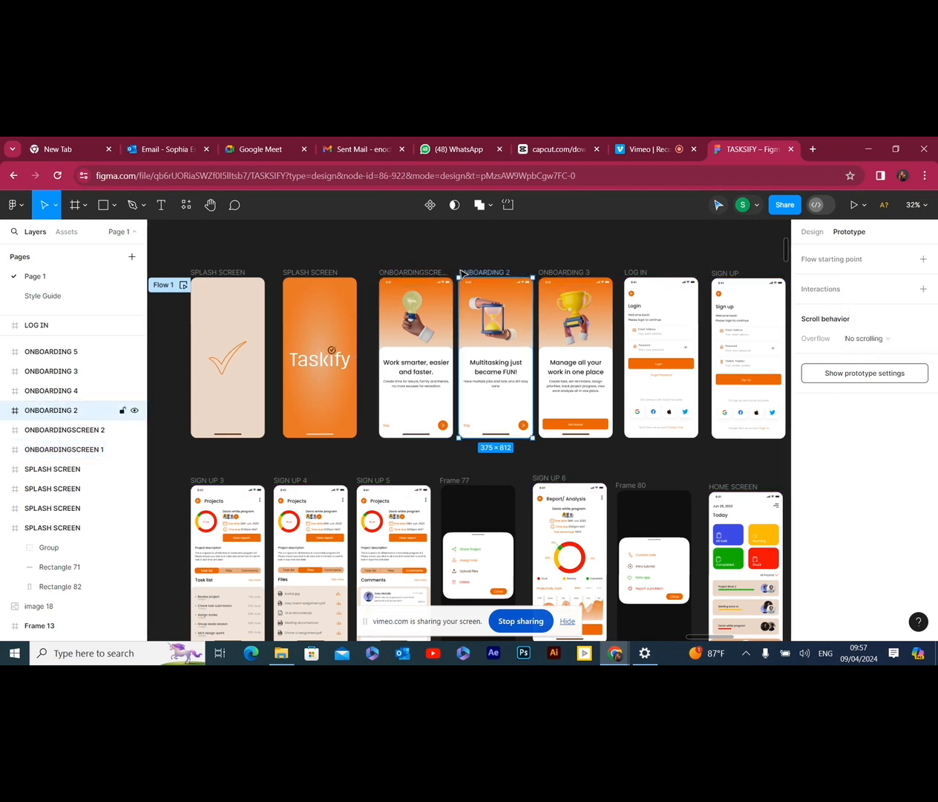
pyautogui.click(402, 271)
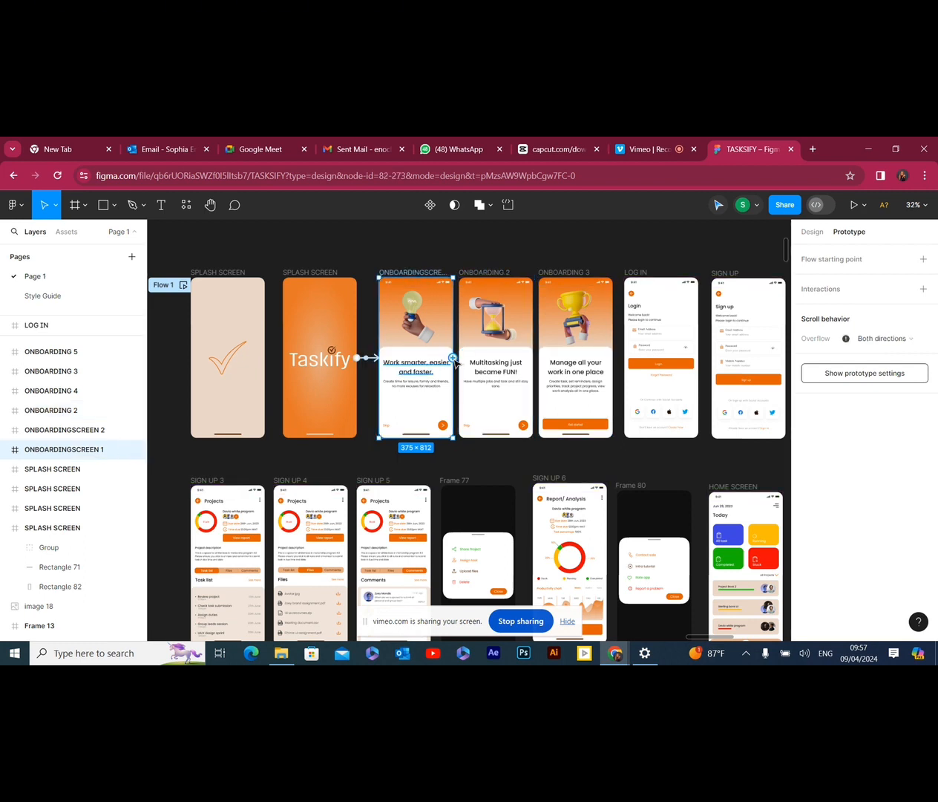
pyautogui.click(443, 430)
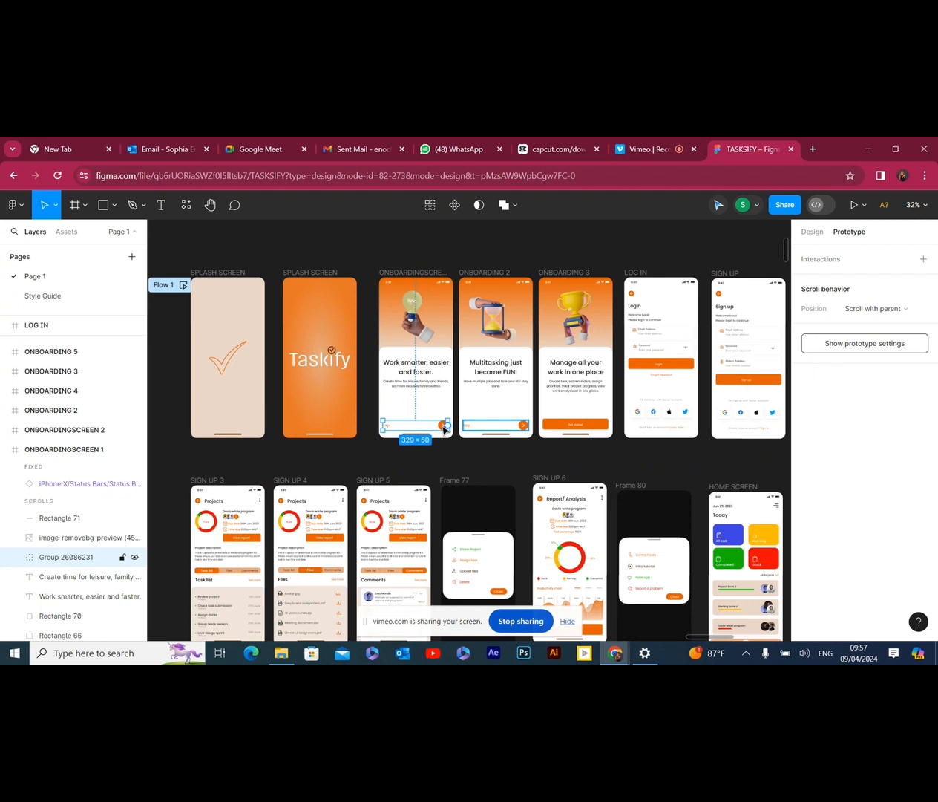
pyautogui.doubleClick(444, 429)
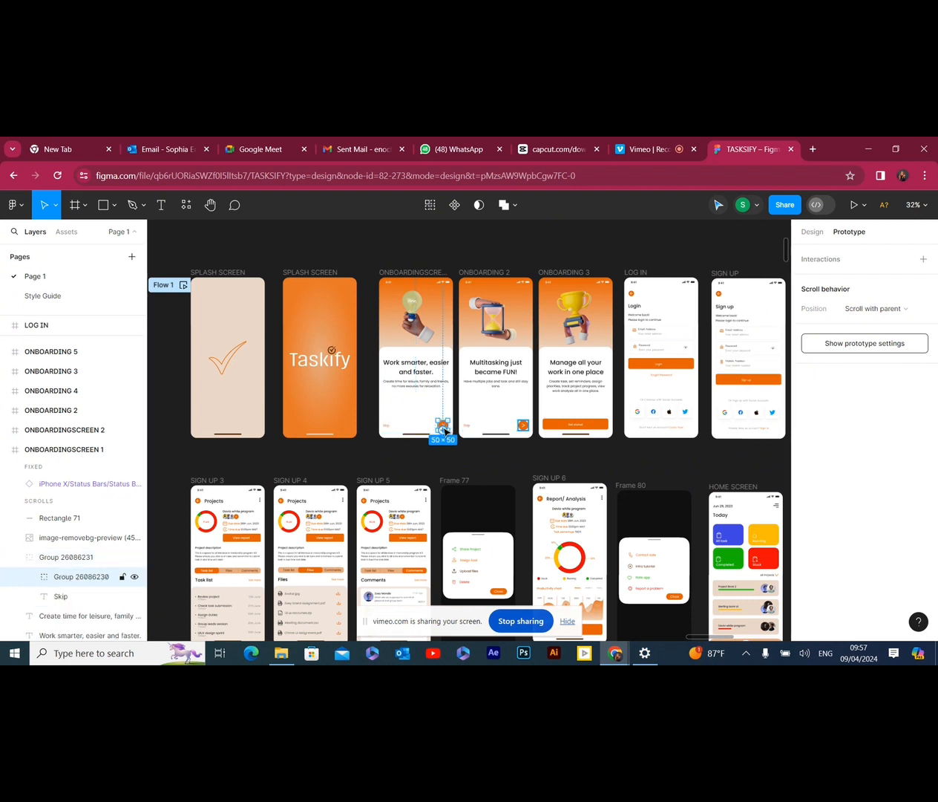
pyautogui.scroll(5, 444, 431)
pyautogui.scroll(3, 454, 411)
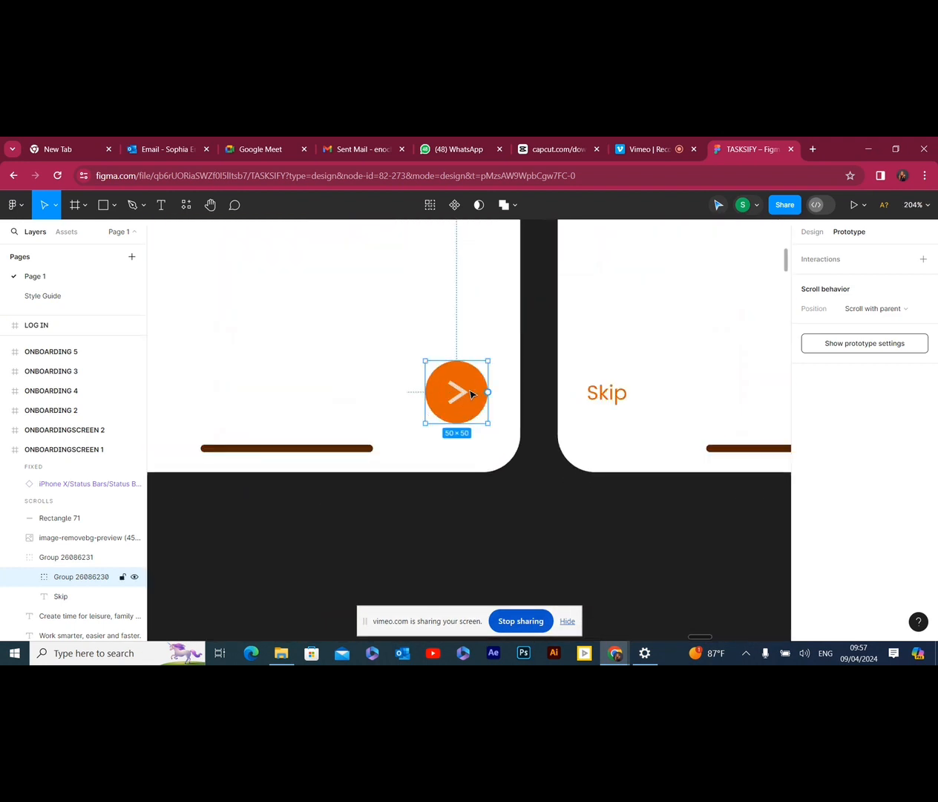
pyautogui.scroll(-2, 469, 393)
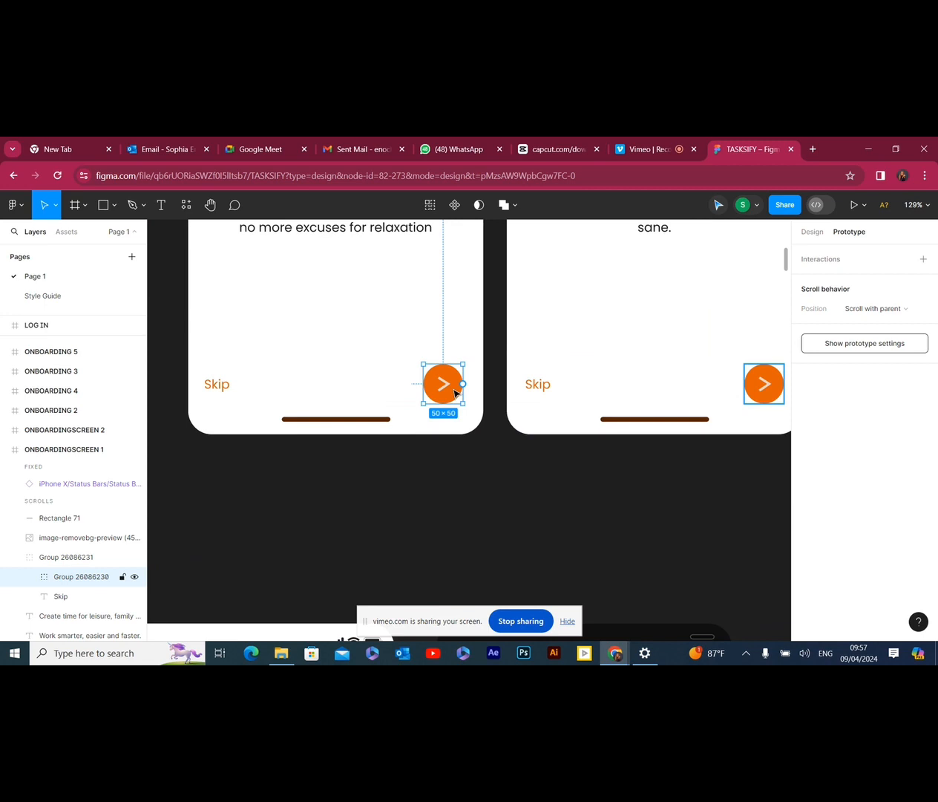
pyautogui.scroll(-3, 446, 389)
pyautogui.scroll(-3, 344, 375)
# Connect the arrow button group of ONBOARDING 2 to the ONBOARDING 3 frame with an On click Navigate to interaction
pyautogui.scroll(2, 344, 375)
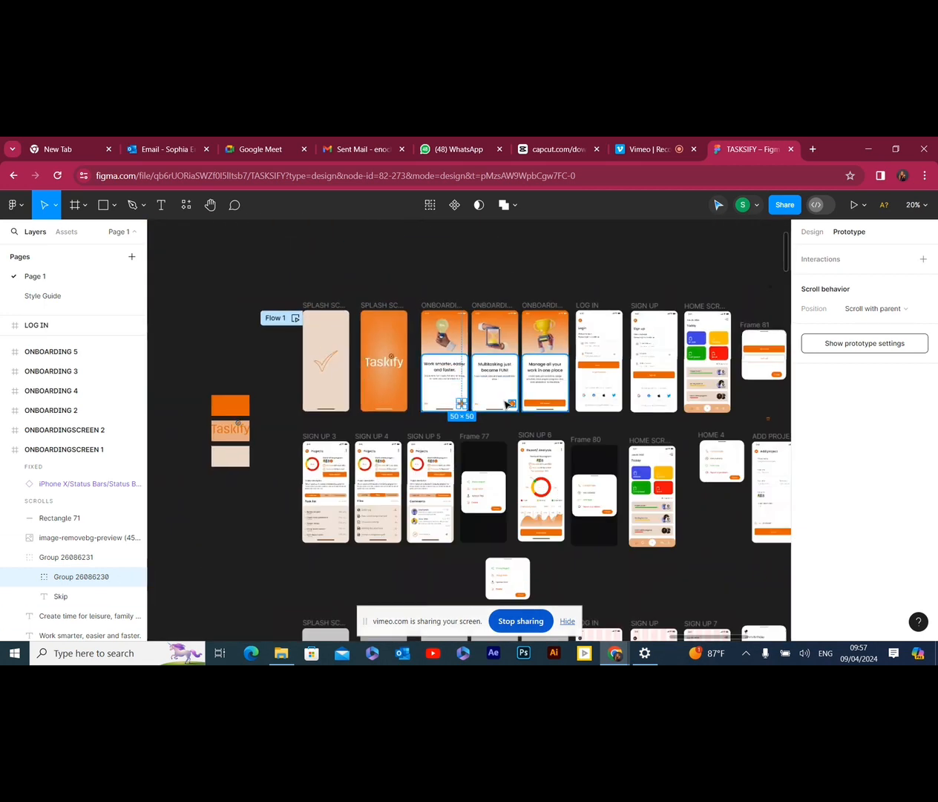
pyautogui.scroll(5, 507, 404)
pyautogui.click(438, 404)
pyautogui.click(438, 404)
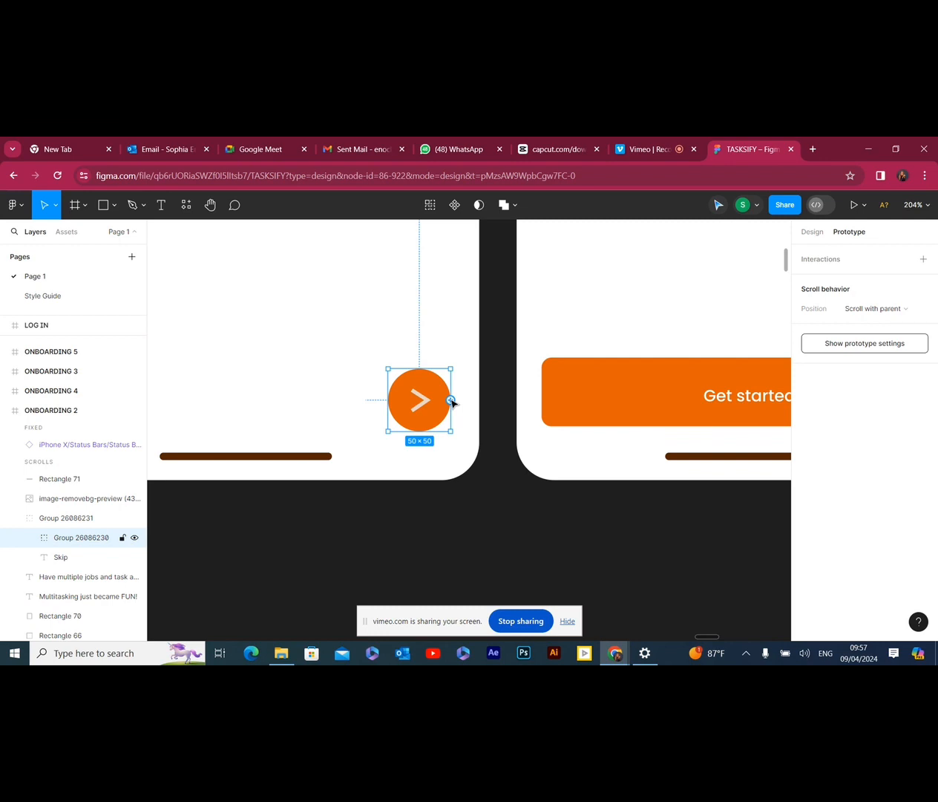
pyautogui.moveTo(452, 402); pyautogui.dragTo(576, 325)
pyautogui.scroll(-4, 511, 386)
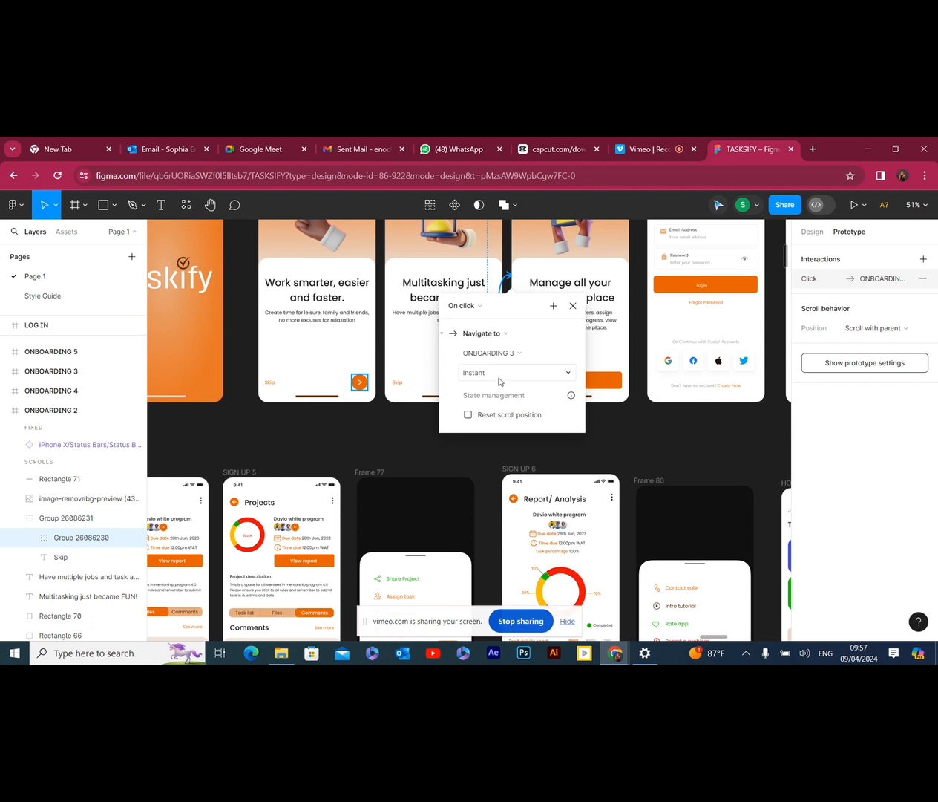
# Review the available animation types and action types for the arrow button's connection to ONBOARDING 3
pyautogui.click(526, 374)
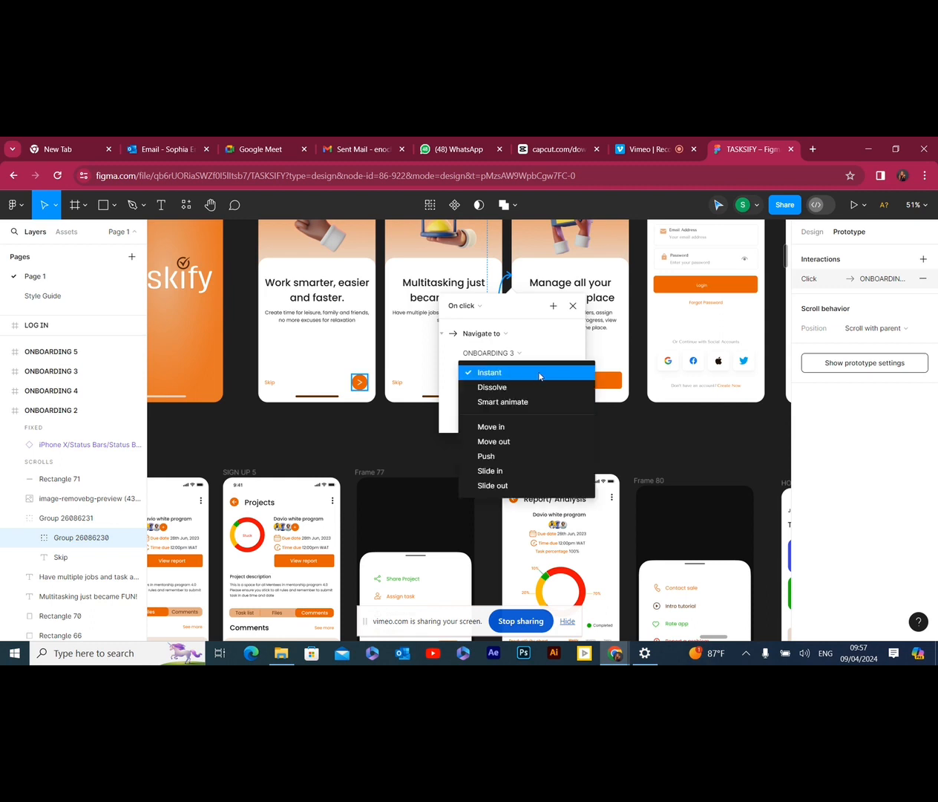
pyautogui.click(538, 376)
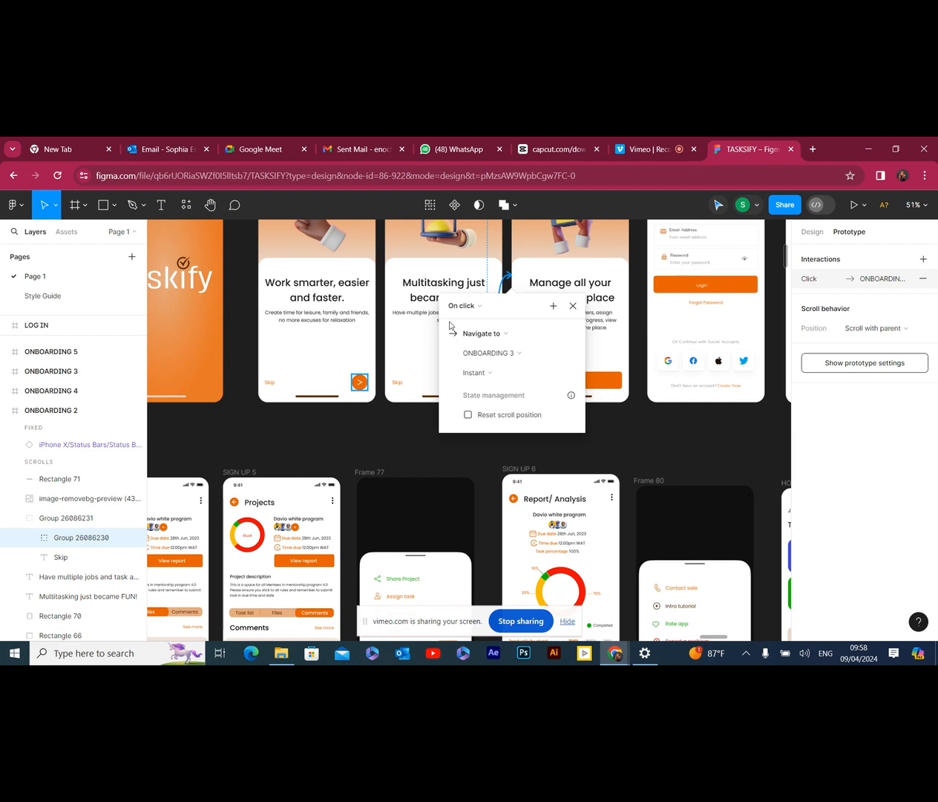
pyautogui.click(522, 339)
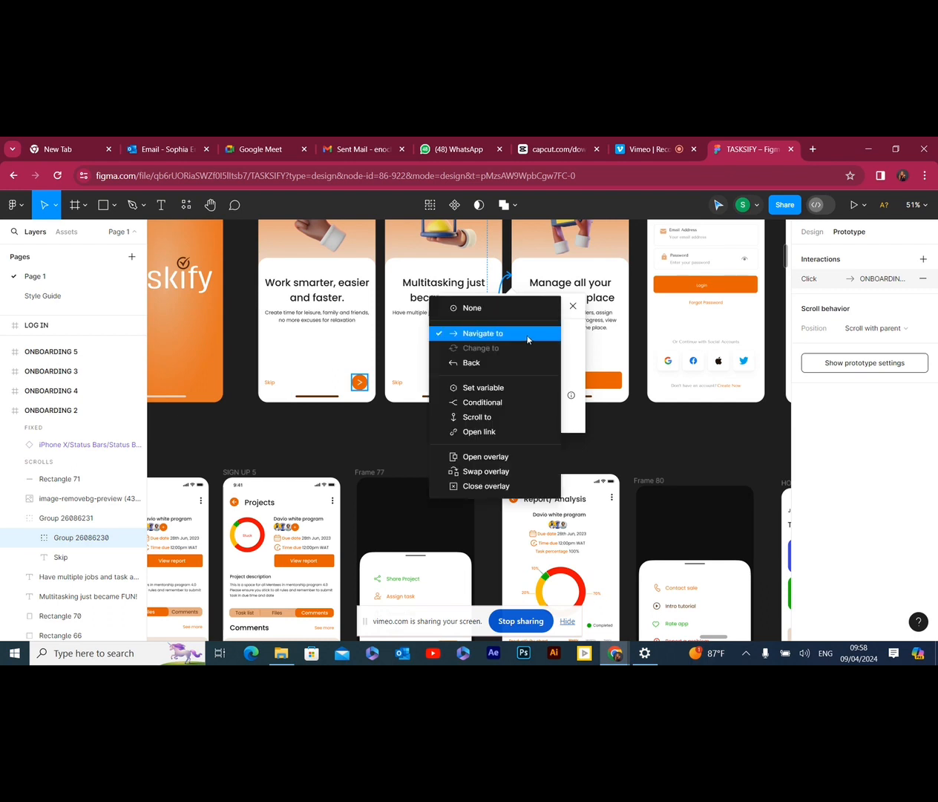
pyautogui.click(527, 339)
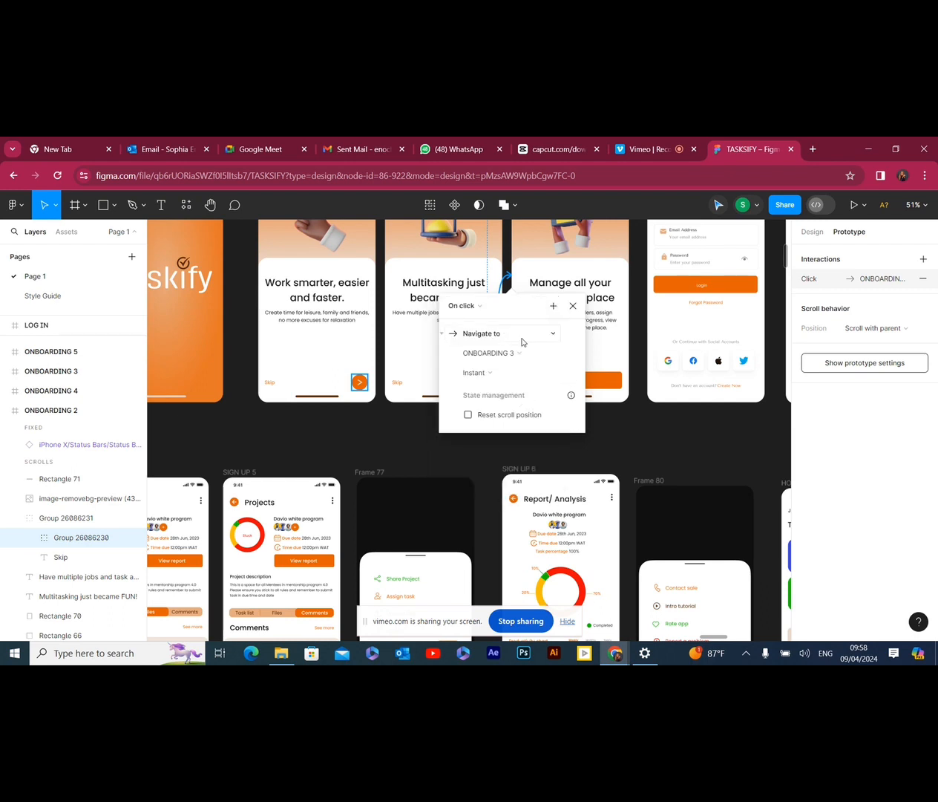
pyautogui.click(523, 340)
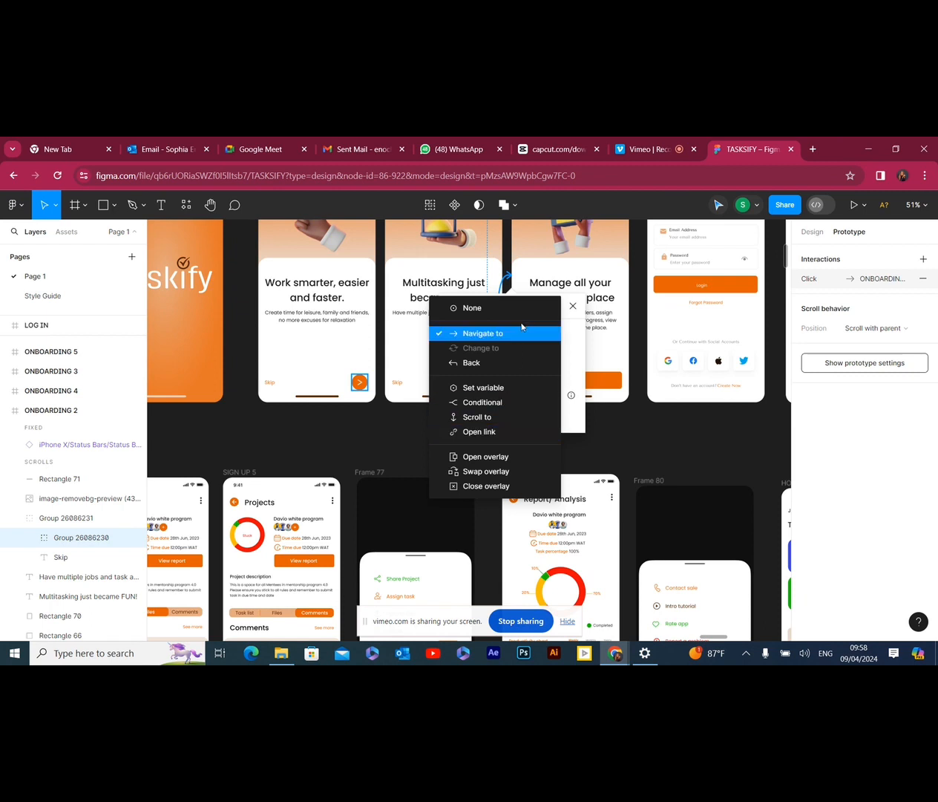
pyautogui.click(511, 335)
# Give the arrow button's connection to ONBOARDING 3 a Move in animation with Bouncy easing and a duration of 800 ms
pyautogui.click(513, 379)
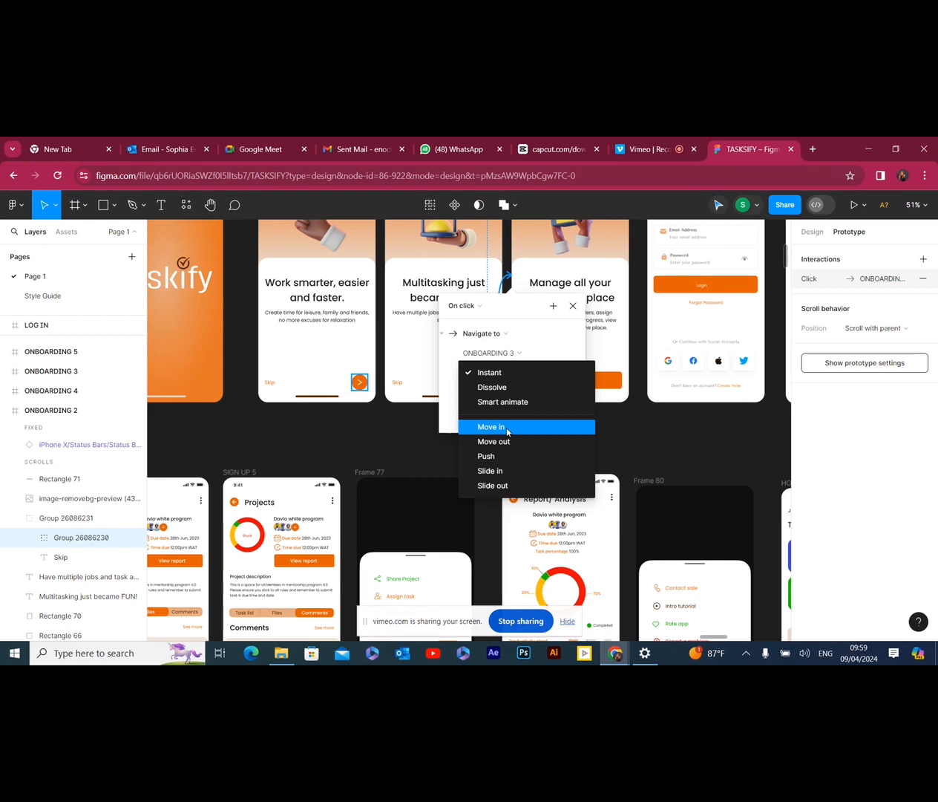
pyautogui.click(507, 430)
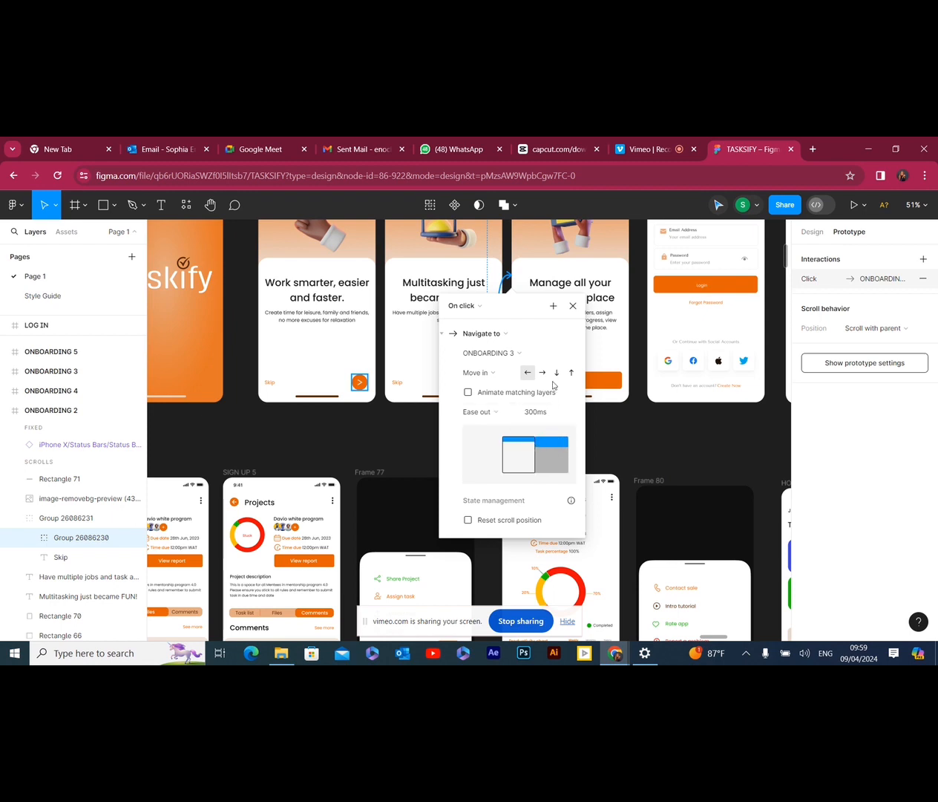
pyautogui.click(503, 414)
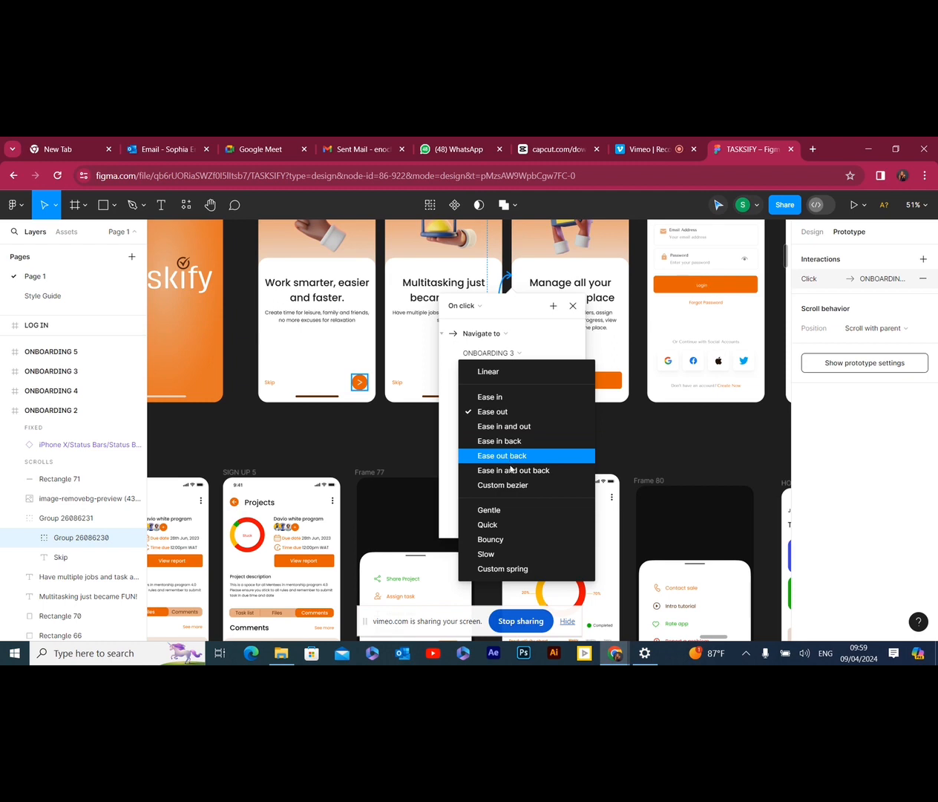
pyautogui.click(502, 539)
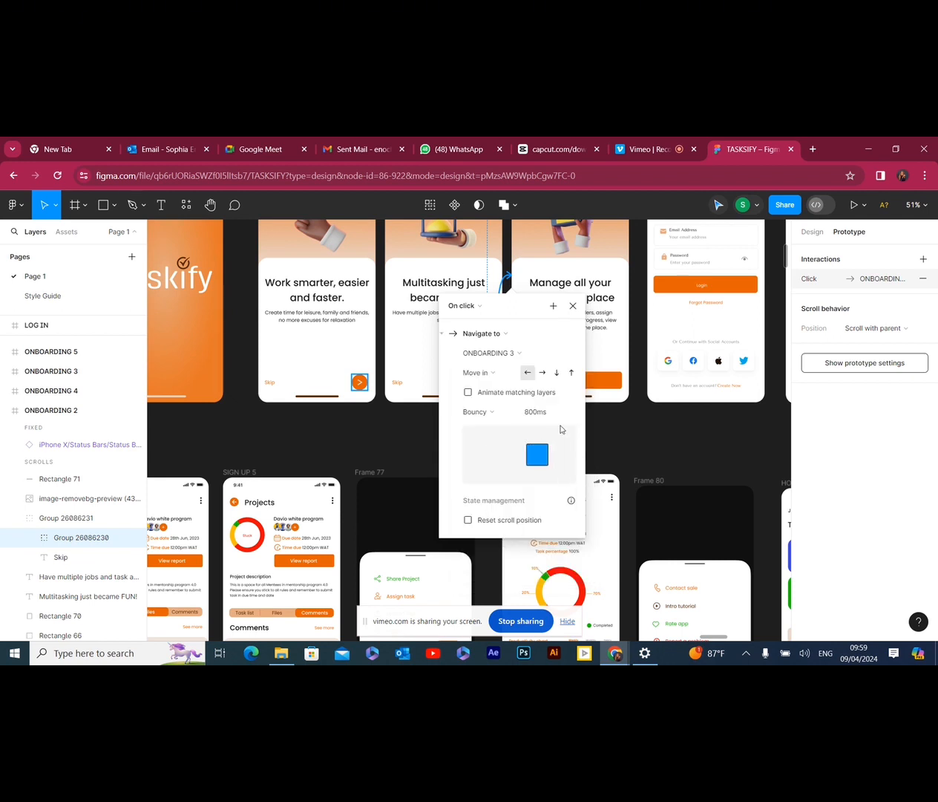
pyautogui.click(545, 414)
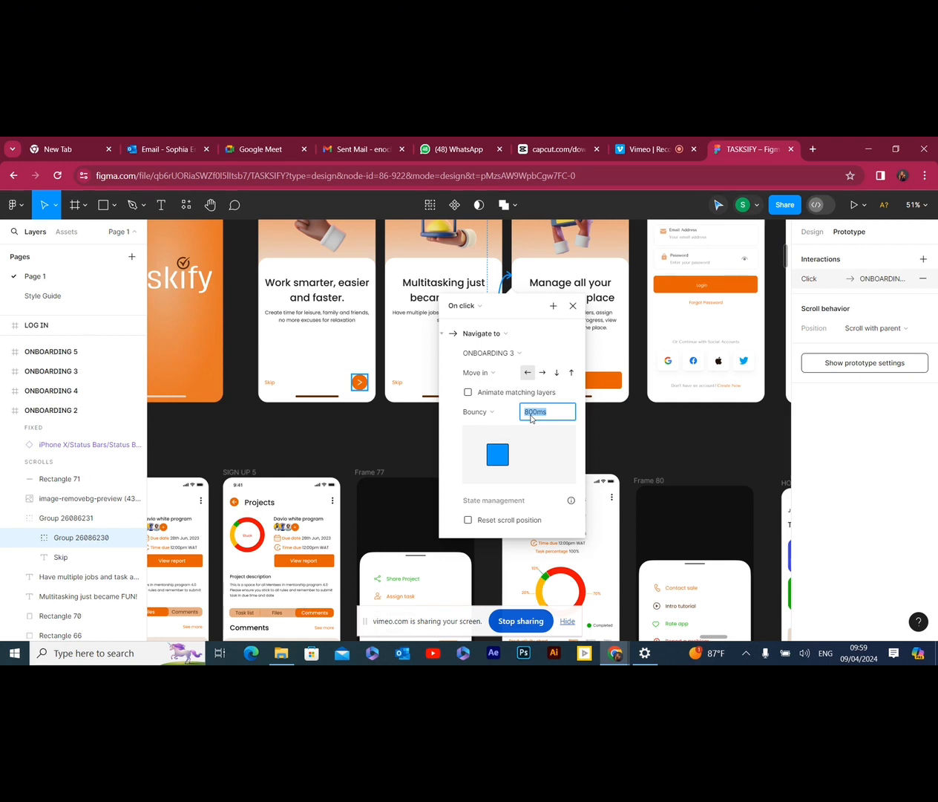
pyautogui.press('BackSpace')
pyautogui.write('800')
pyautogui.press('Return')
pyautogui.click(605, 423)
# Preview Flow 2 from ONBOARDING 2 and test the arrow button's transition to ONBOARDING 3 twice, going back in between
pyautogui.scroll(4, 445, 416)
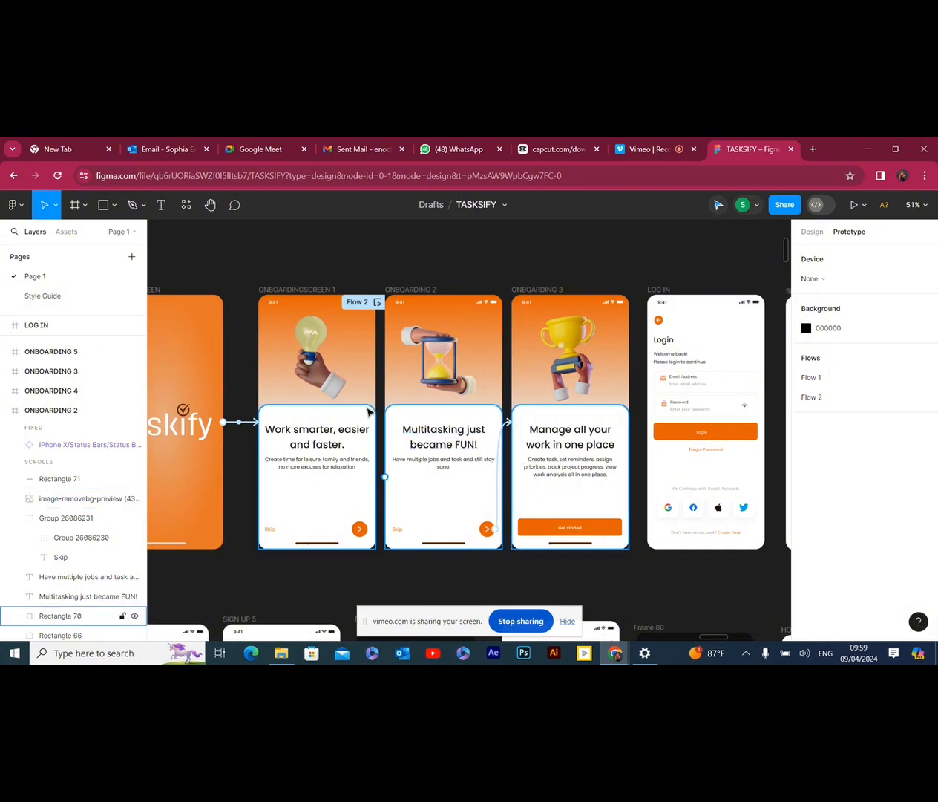
pyautogui.click(375, 302)
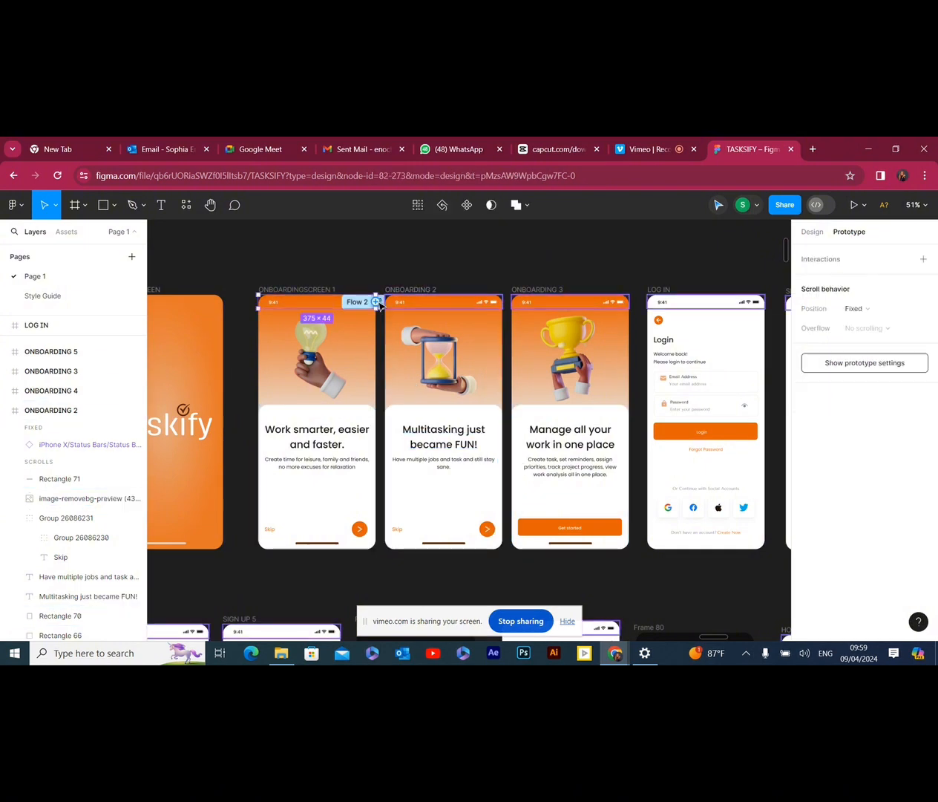
pyautogui.press('Escape')
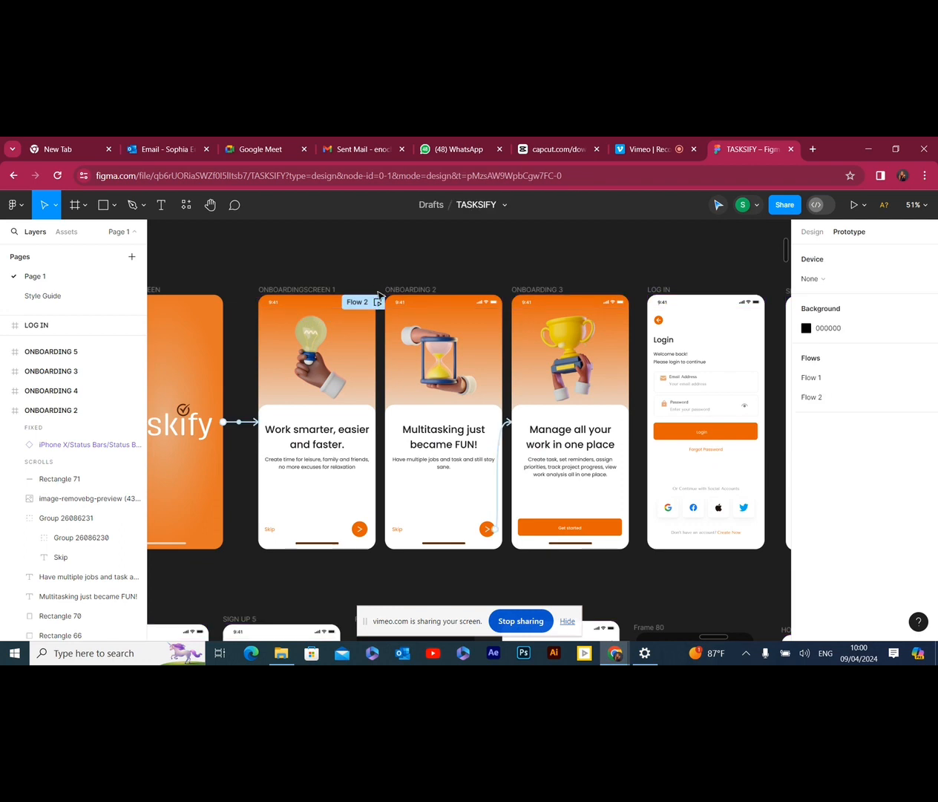
pyautogui.click(378, 302)
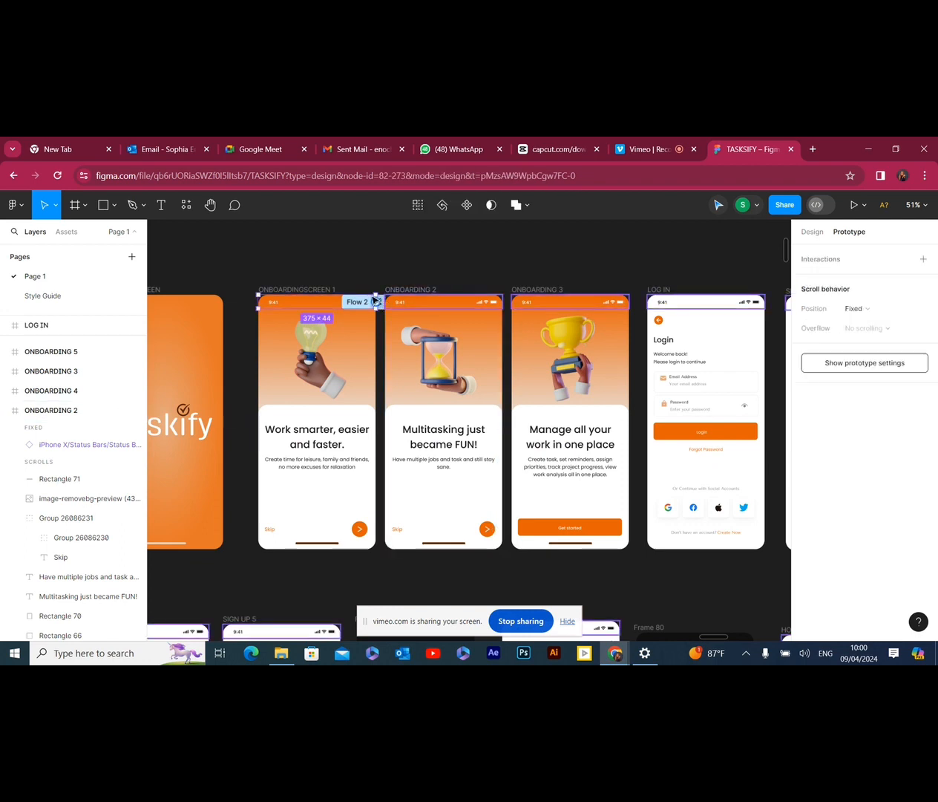
pyautogui.click(354, 304)
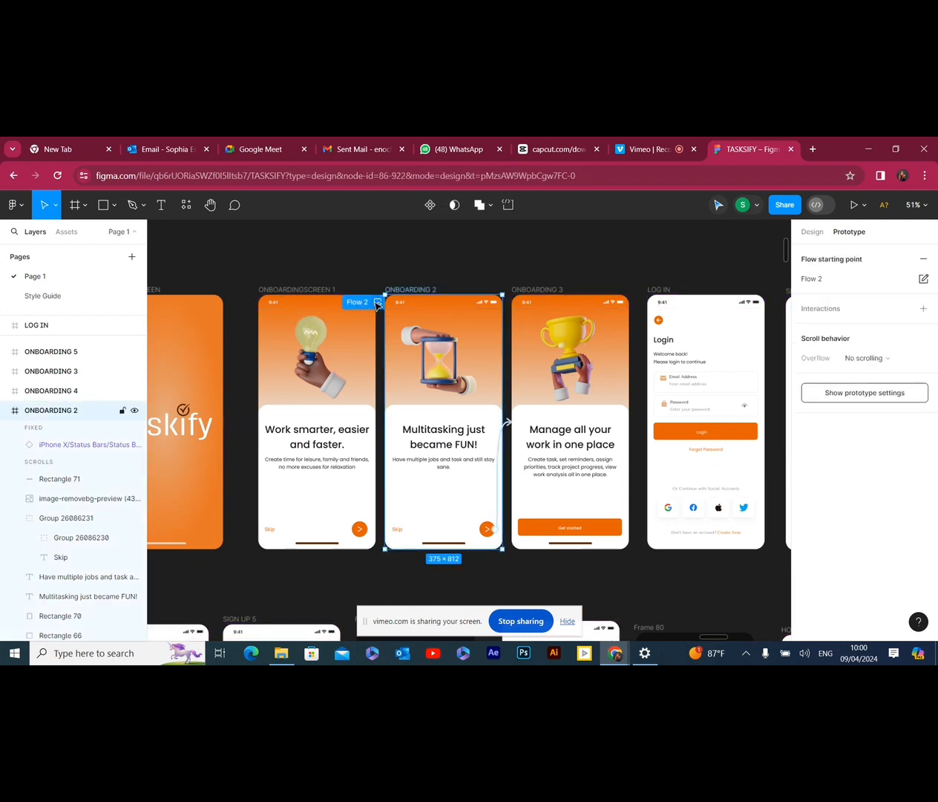
pyautogui.click(378, 303)
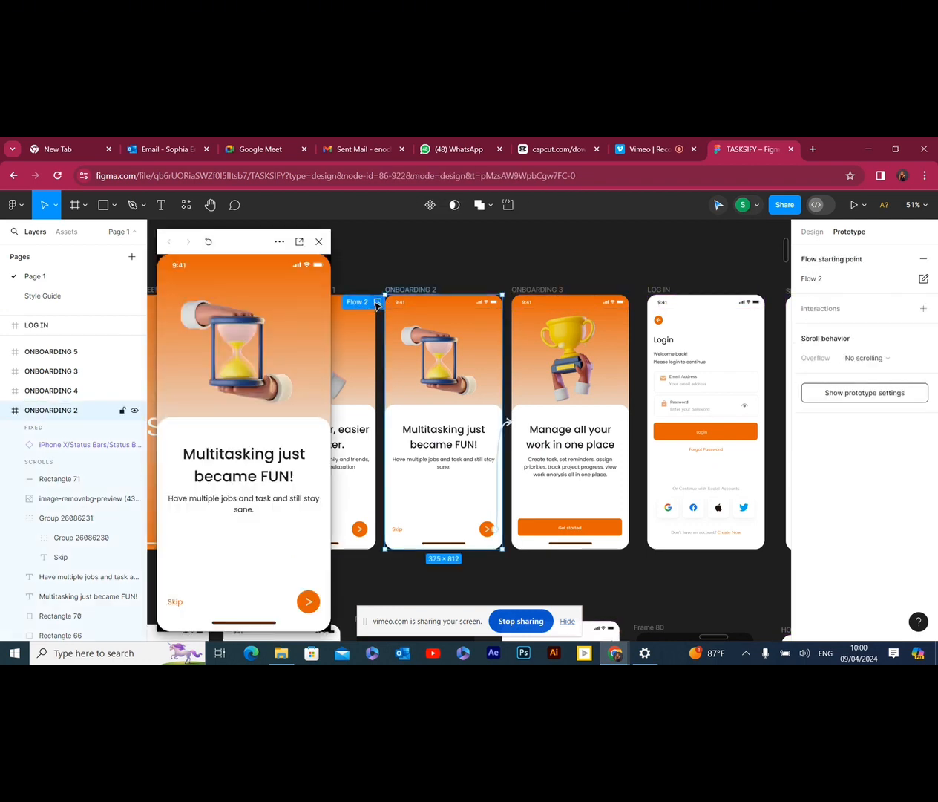
pyautogui.click(309, 602)
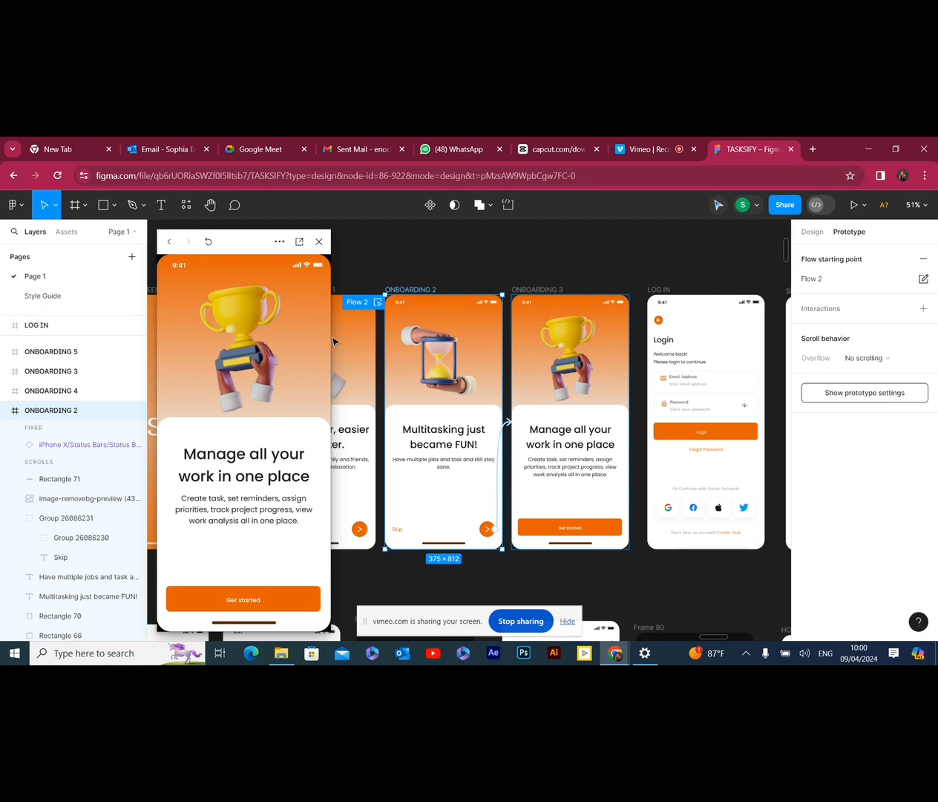
pyautogui.click(169, 242)
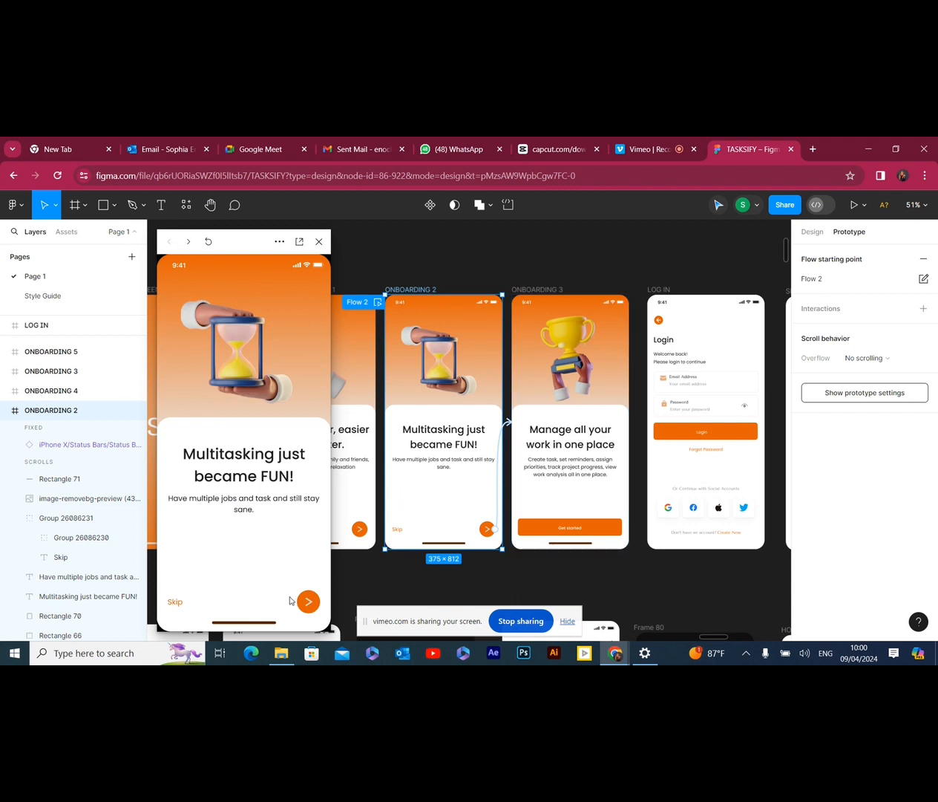
pyautogui.click(308, 602)
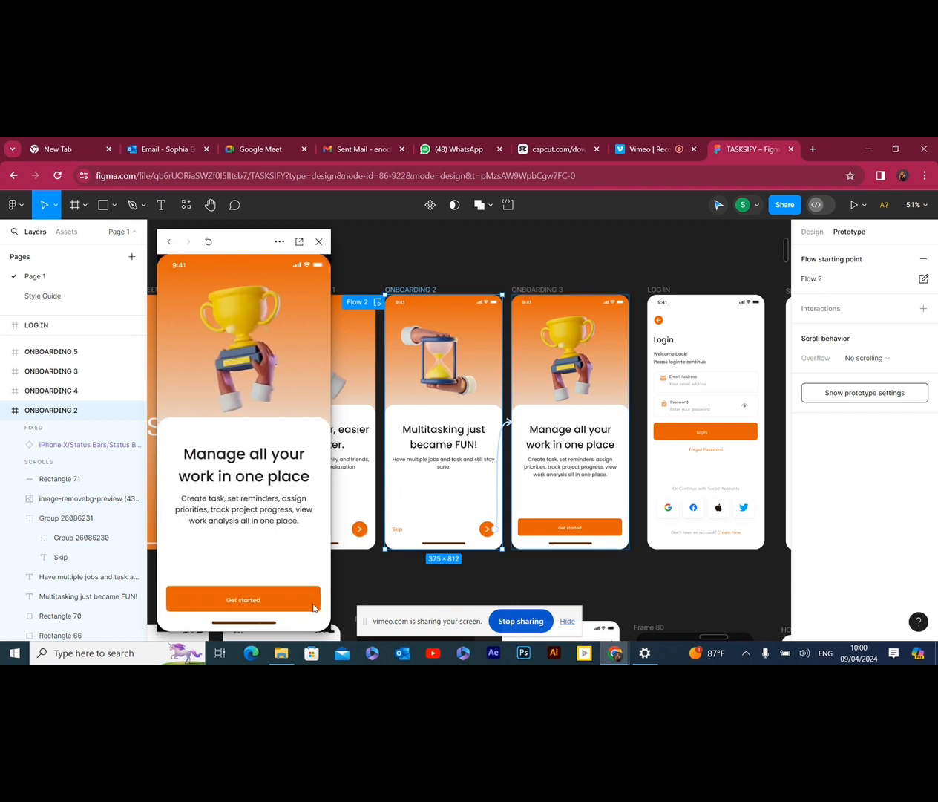